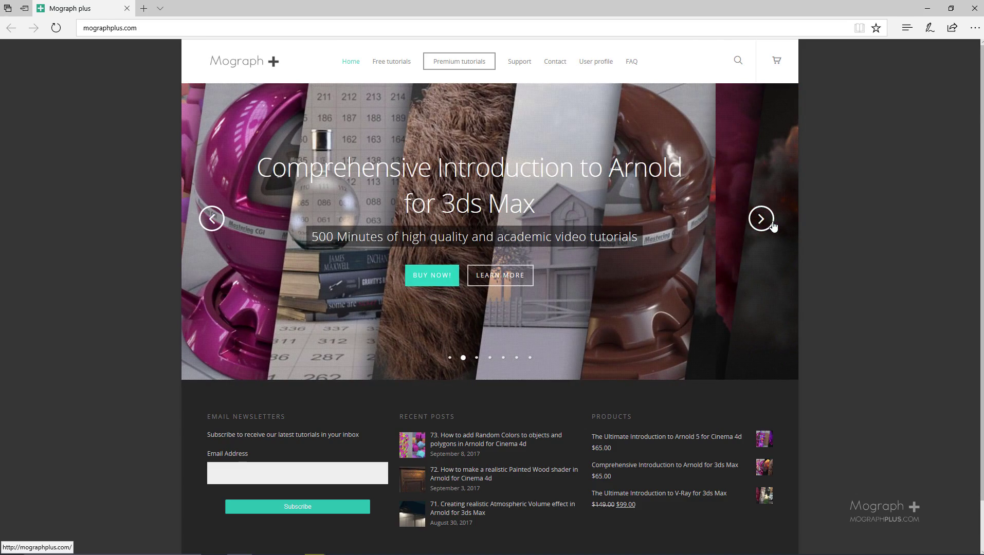
Browse through the featured tutorial courses on the Mograph Plus home page.
left_click(774, 226)
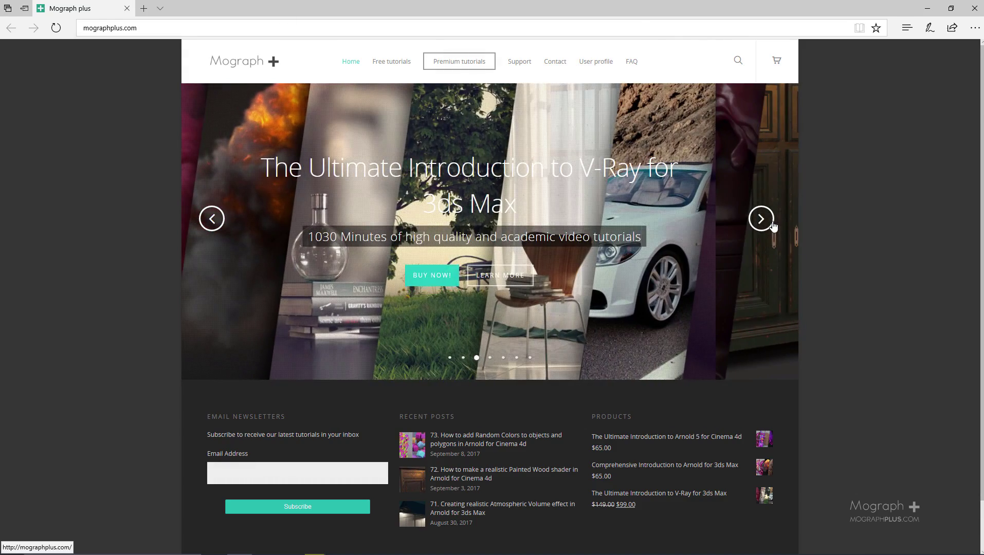
left_click(774, 226)
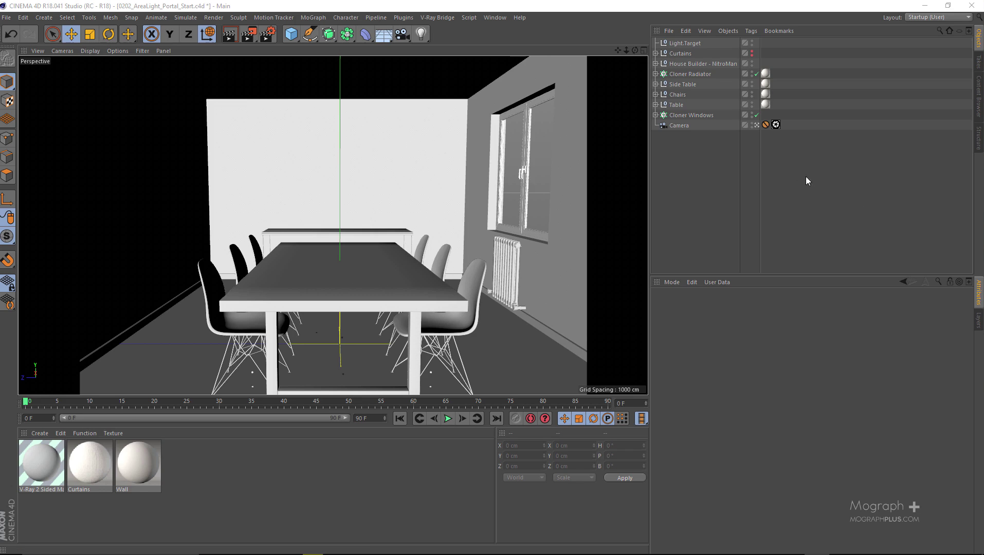
Examine the lens and exposure parameters of the camera's V-Ray Physical Camera tag.
left_click(679, 125)
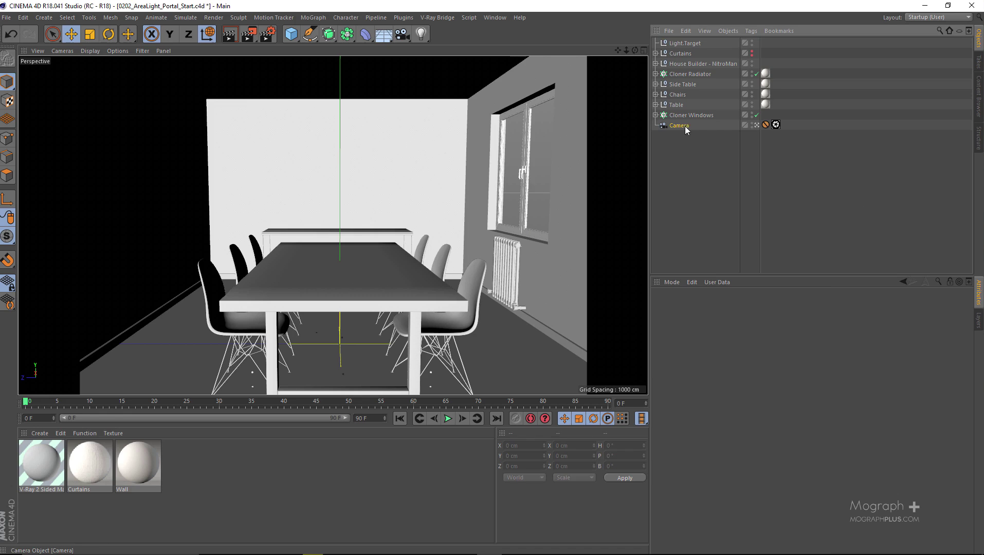
left_click(776, 125)
left_click(730, 306)
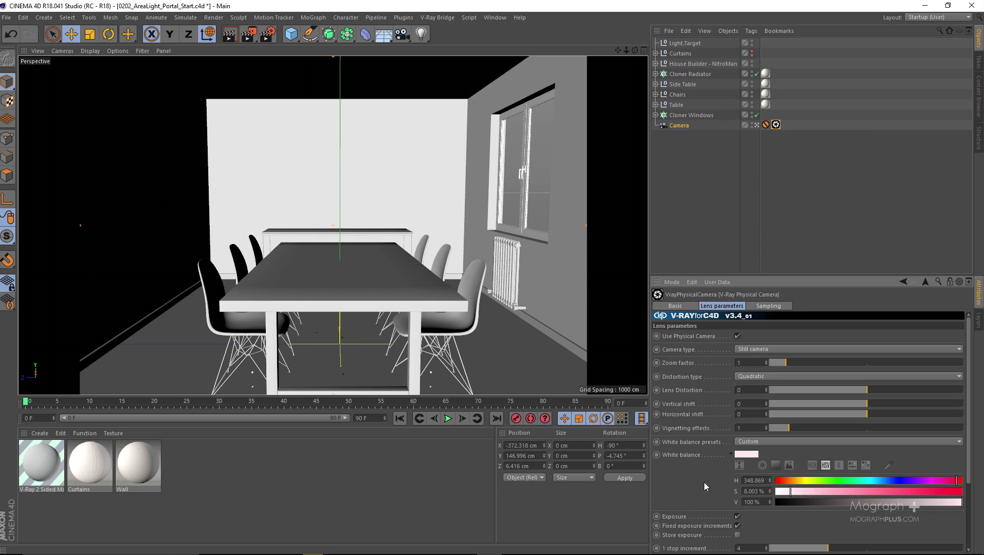
scroll(704, 483, "down", 3)
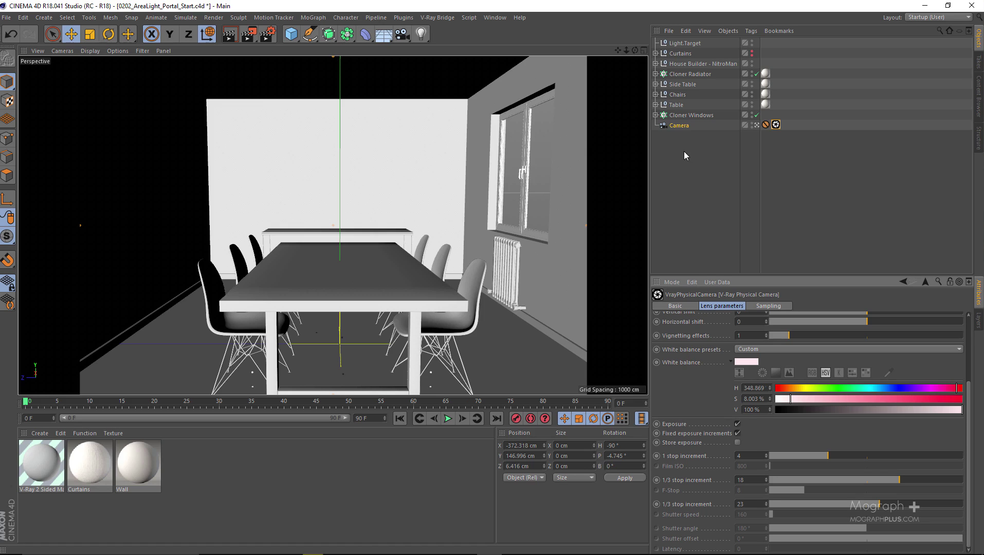
left_click(715, 163)
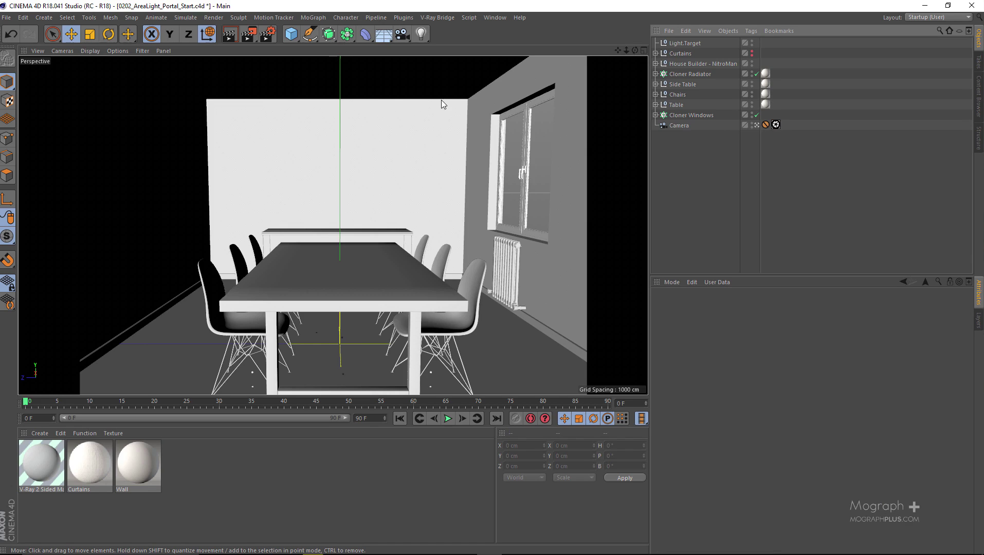
Add a V-Ray infinite light with physical sun and sky to the scene.
left_click(431, 18)
mouse_move(469, 76)
left_click(540, 78)
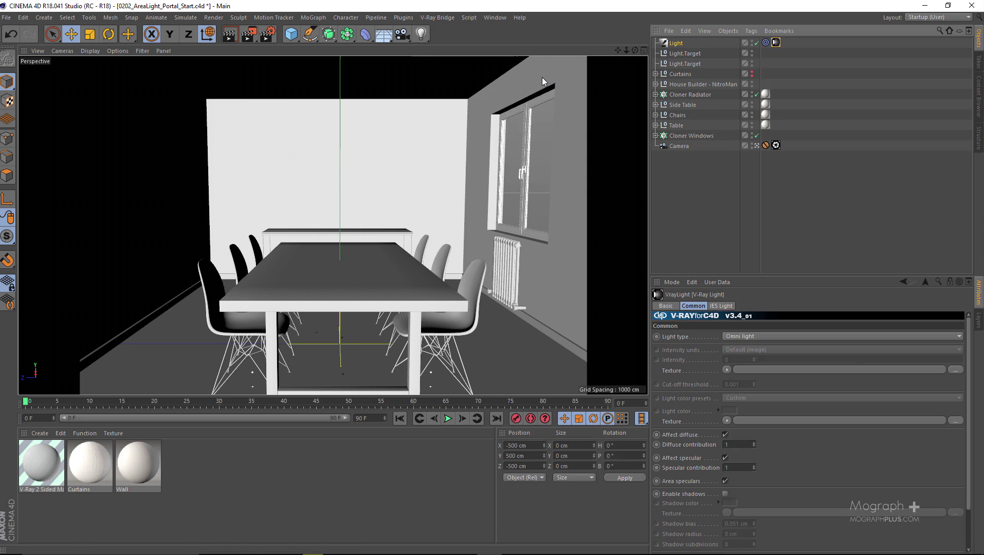
Position the sun light outside the room's windows at about X -581, Y 465, Z -559 cm using the top and front views.
middle_click(415, 121)
middle_click(437, 133)
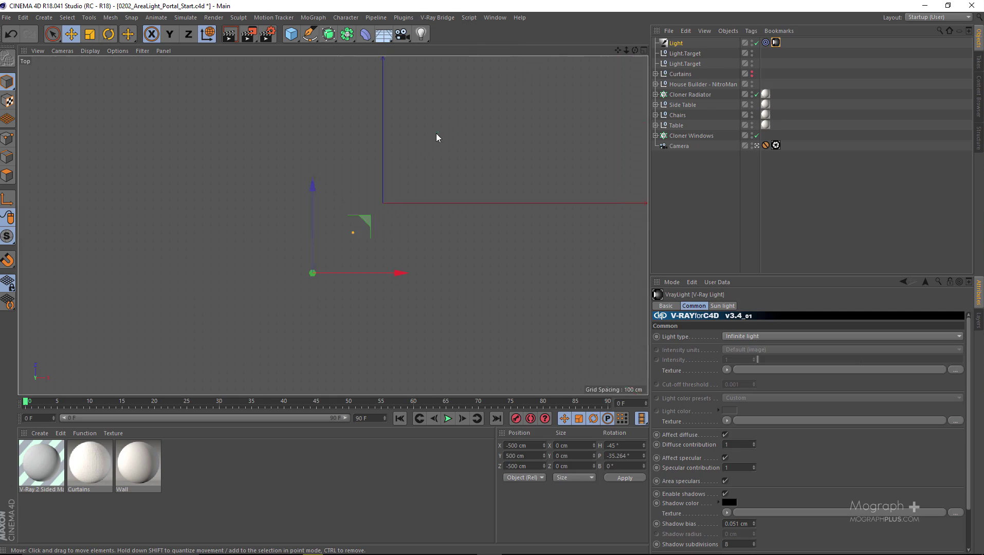
left_click_drag(368, 225, 357, 233)
middle_click(372, 205)
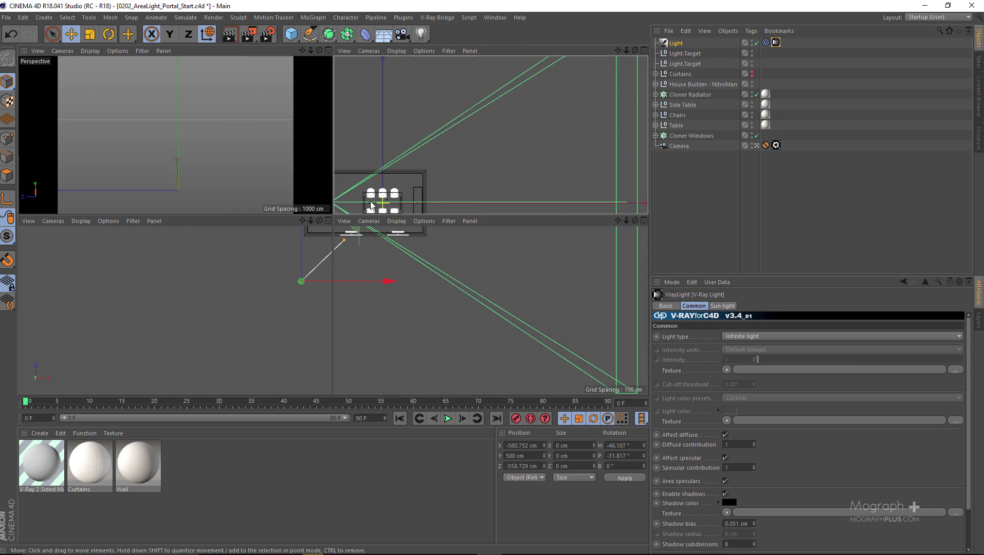
middle_click(482, 307)
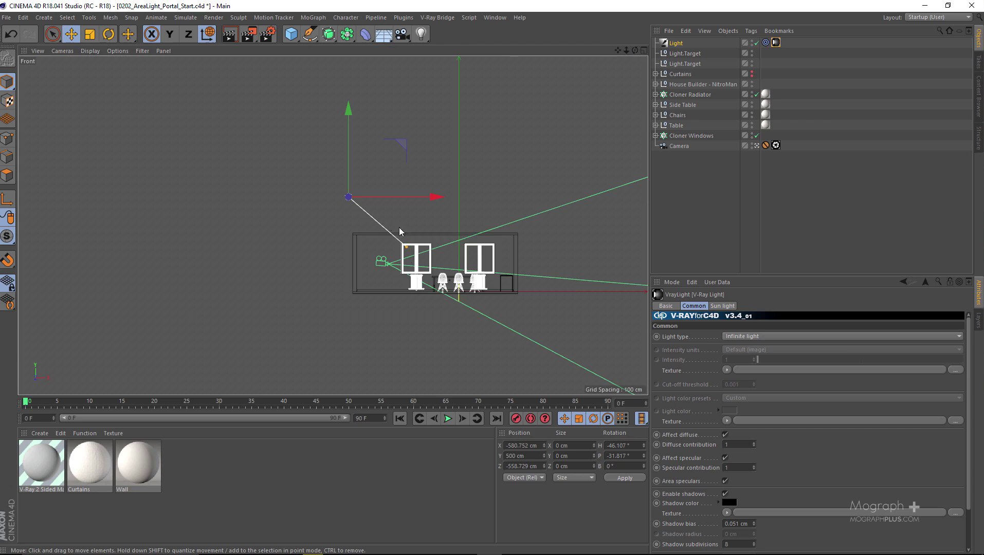
scroll(401, 233, "up", 3)
left_click_drag(332, 127, 331, 138)
middle_click(331, 138)
middle_click(296, 121)
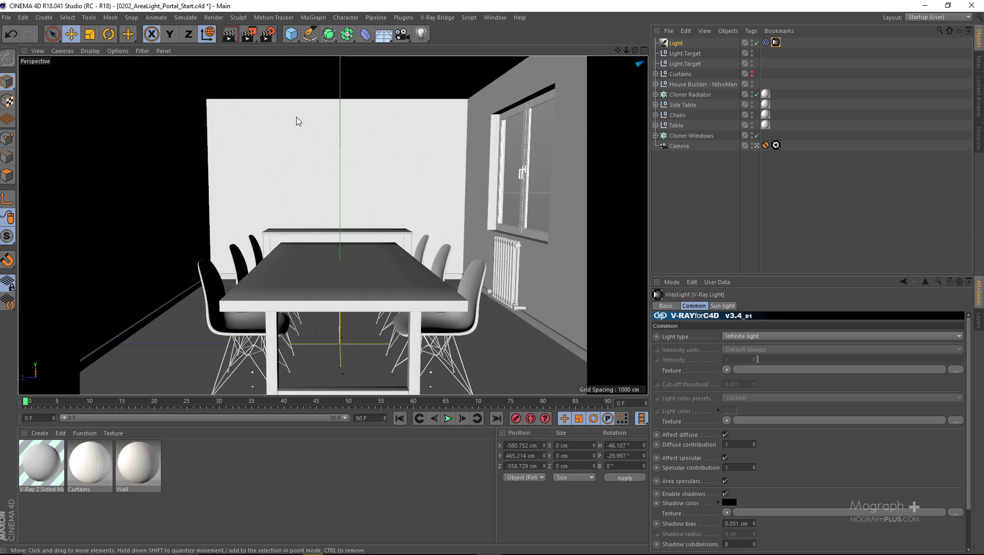
Set the renderer to V-Ray Bridge and enable Show VFB Window in the render settings.
left_click(268, 34)
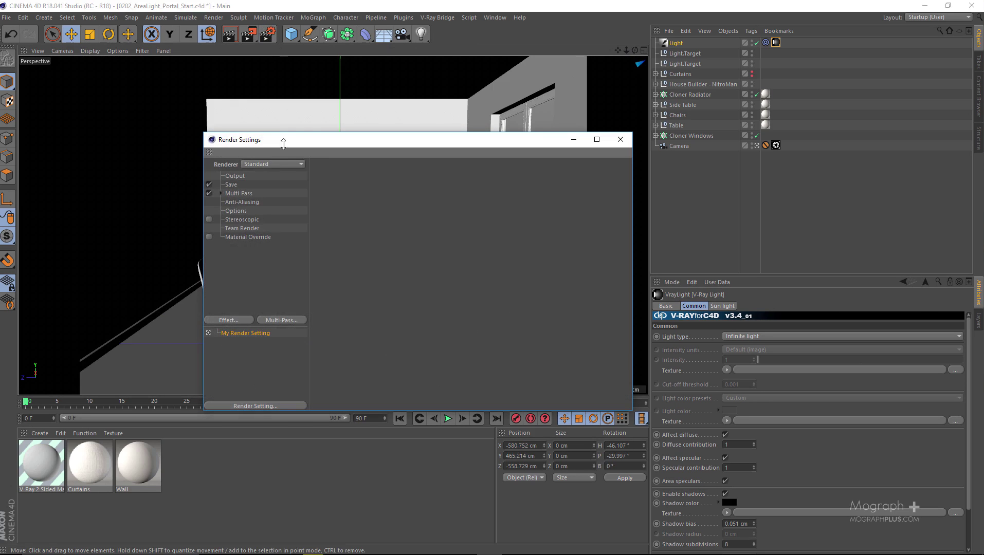
left_click(276, 165)
left_click(281, 240)
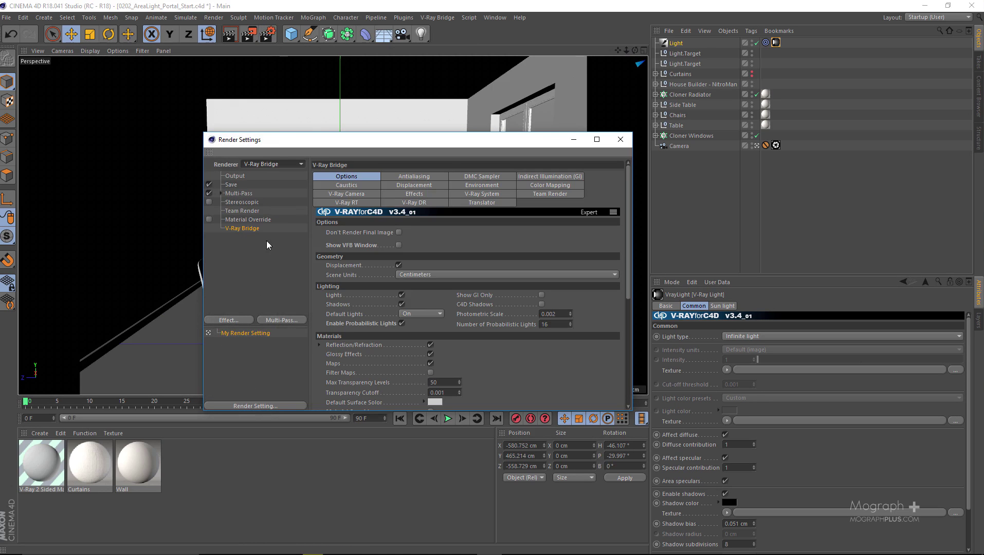
left_click_drag(358, 138, 346, 125)
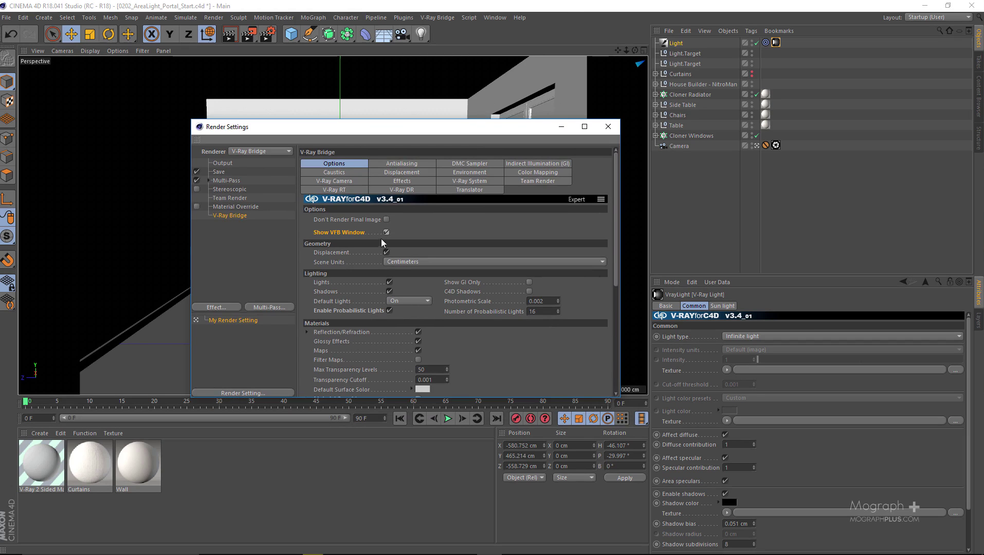
Set the V-Ray antialiasing sampler type to Bucket.
left_click(394, 164)
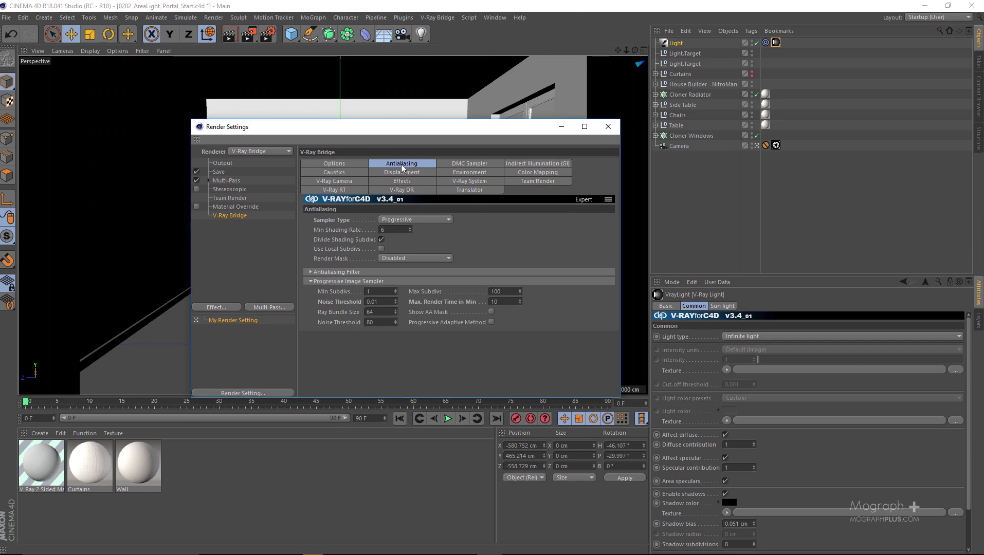
left_click(352, 282)
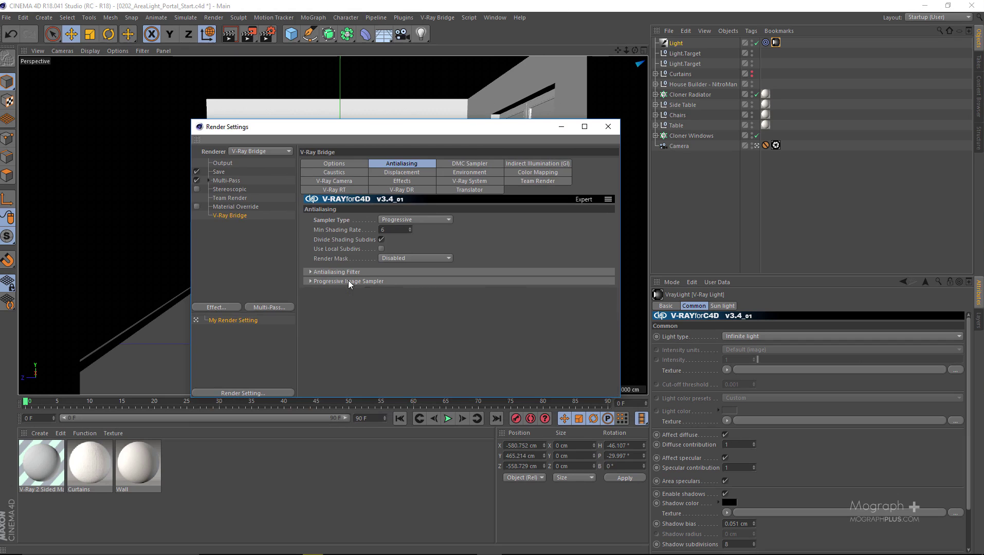
left_click(421, 220)
left_click(412, 231)
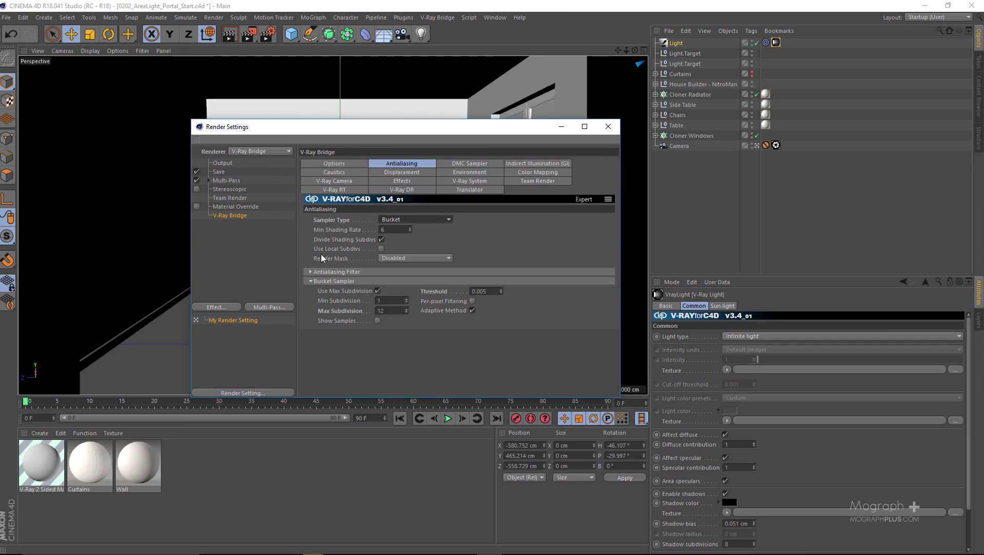
left_click(334, 281)
Turn on indirect illumination with Irradiance Map as the primary GI engine, then close the render settings.
left_click(463, 165)
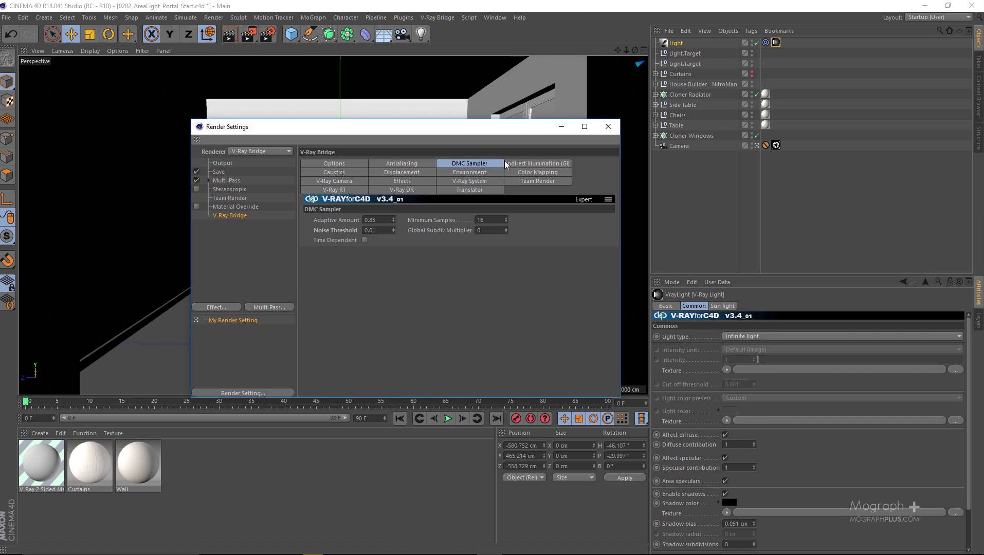
left_click(522, 164)
left_click(334, 220)
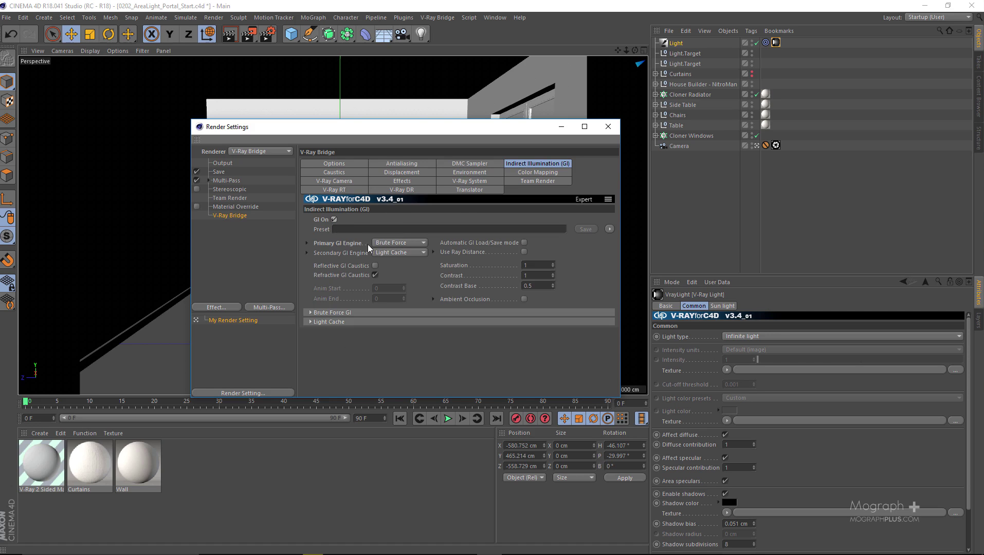
left_click(394, 242)
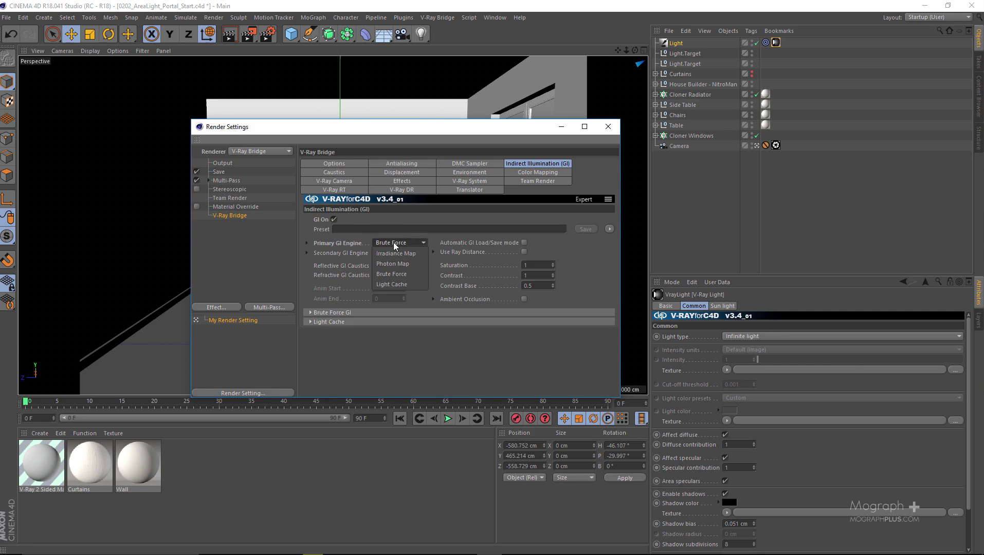
left_click(406, 254)
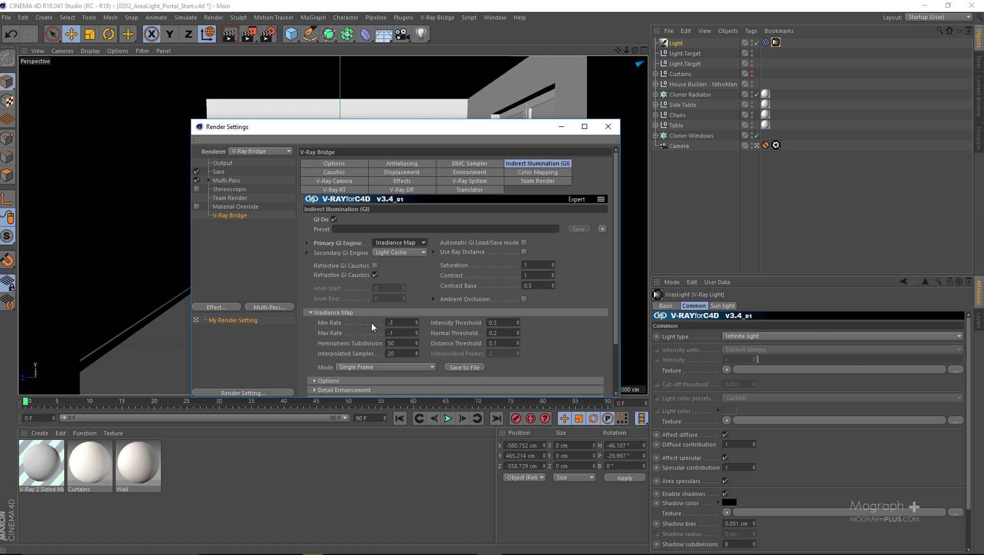
left_click(341, 310)
left_click(341, 310)
left_click(342, 311)
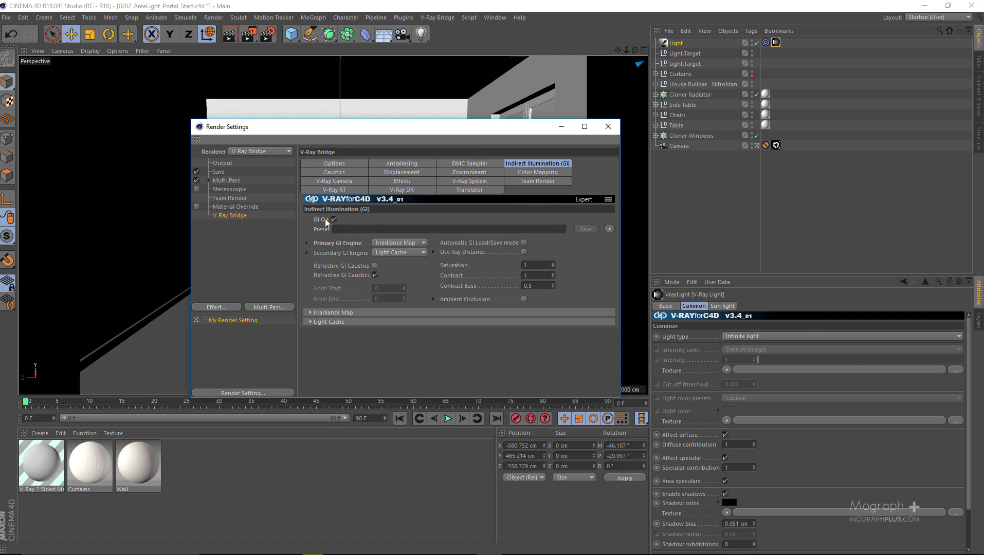
left_click(610, 130)
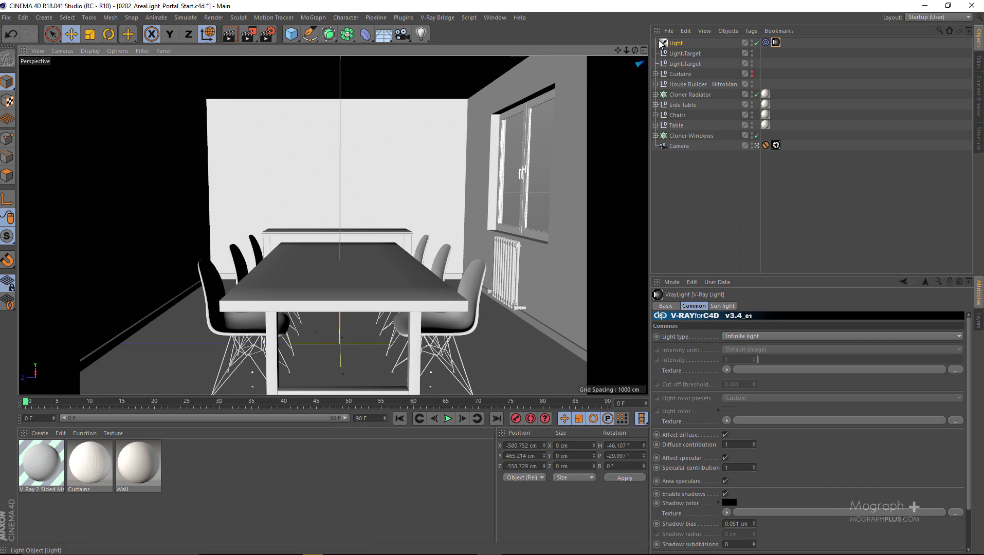
Rename the new light object to Sun.
double_click(679, 44)
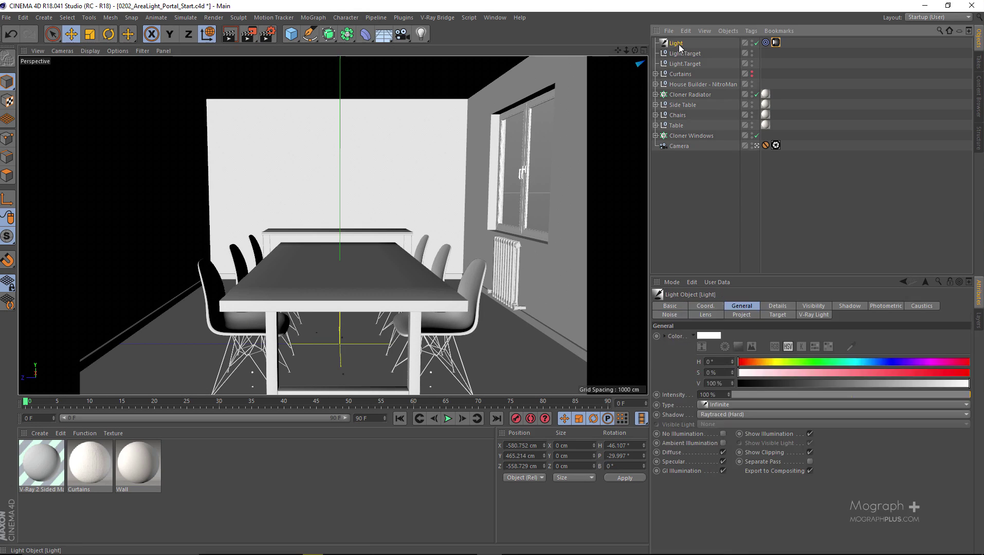
type("Sun")
key("Return")
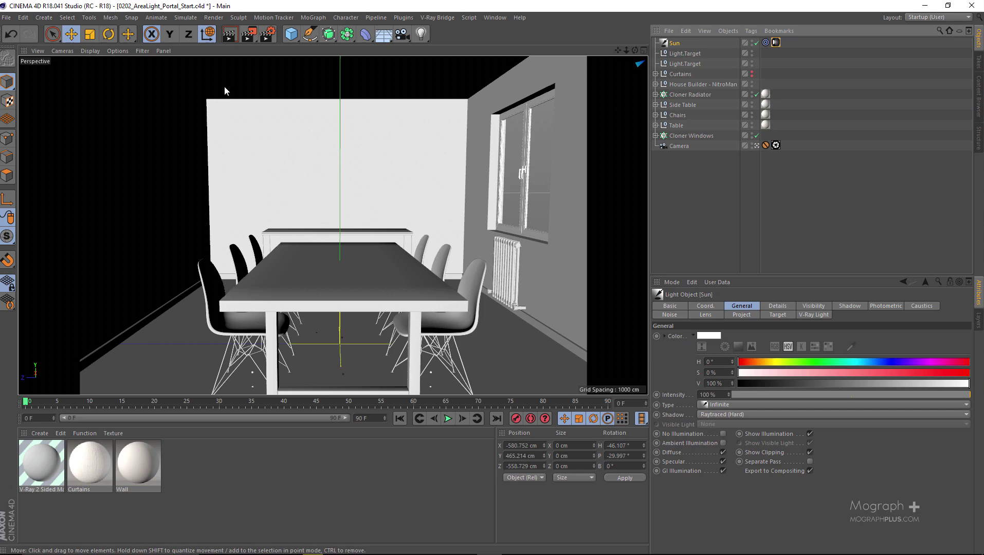
Render the interior and add the comment 01 to the result in the V-Ray frame buffer history, closing the render windows.
left_click(249, 35)
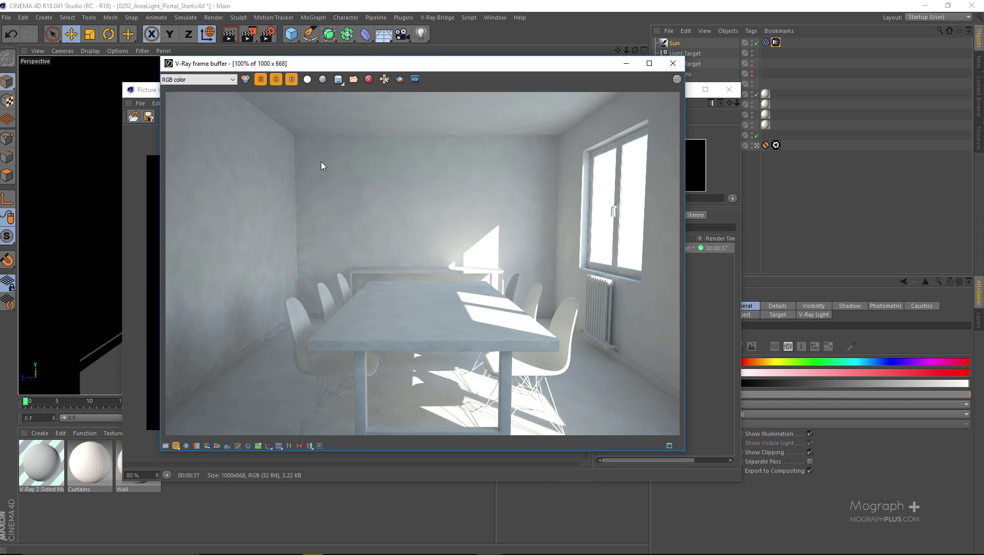
left_click(289, 446)
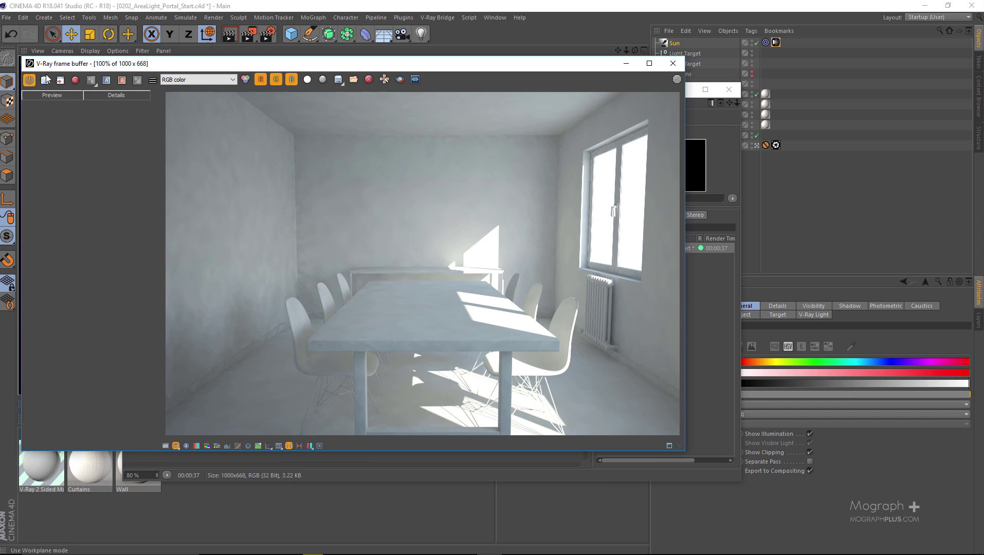
right_click(112, 122)
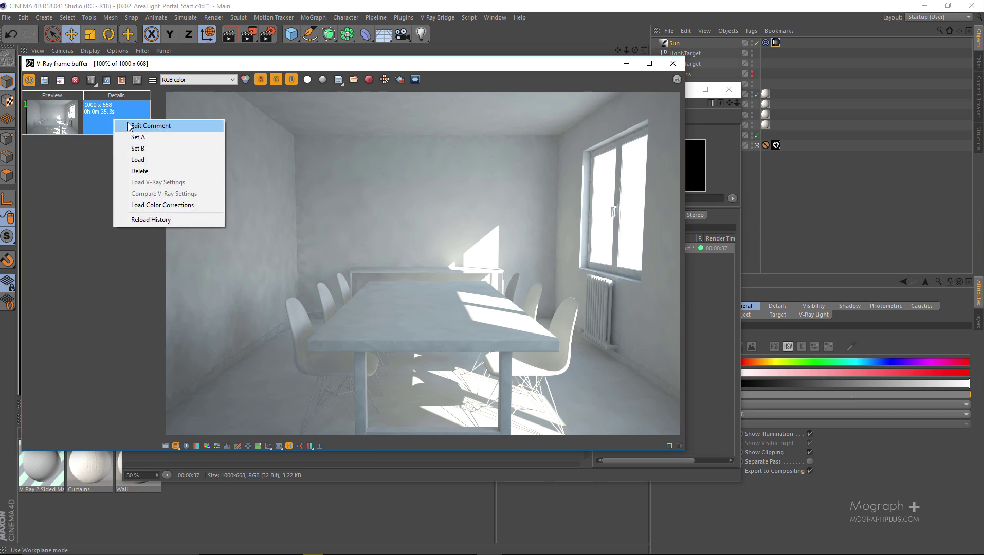
left_click(143, 125)
type("01")
left_click(220, 211)
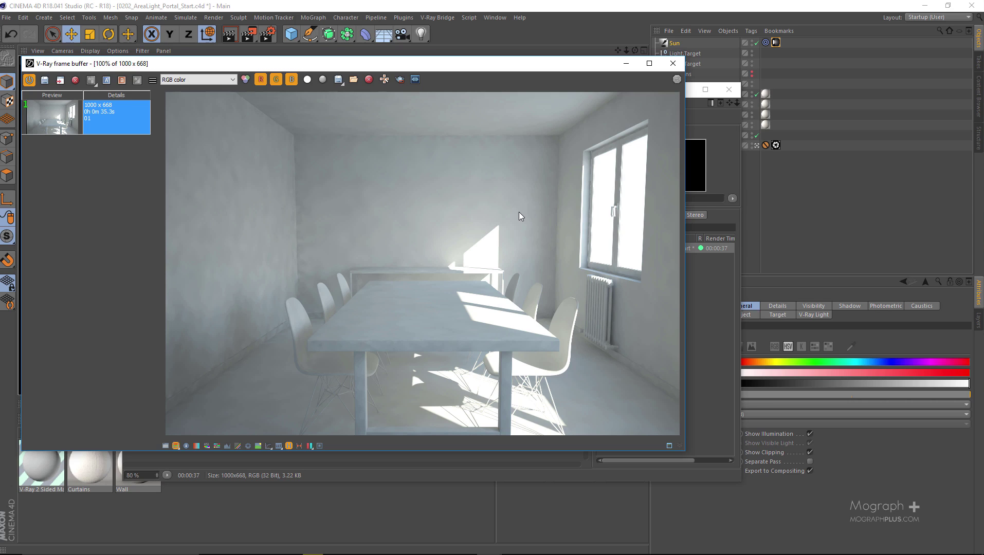
left_click(673, 63)
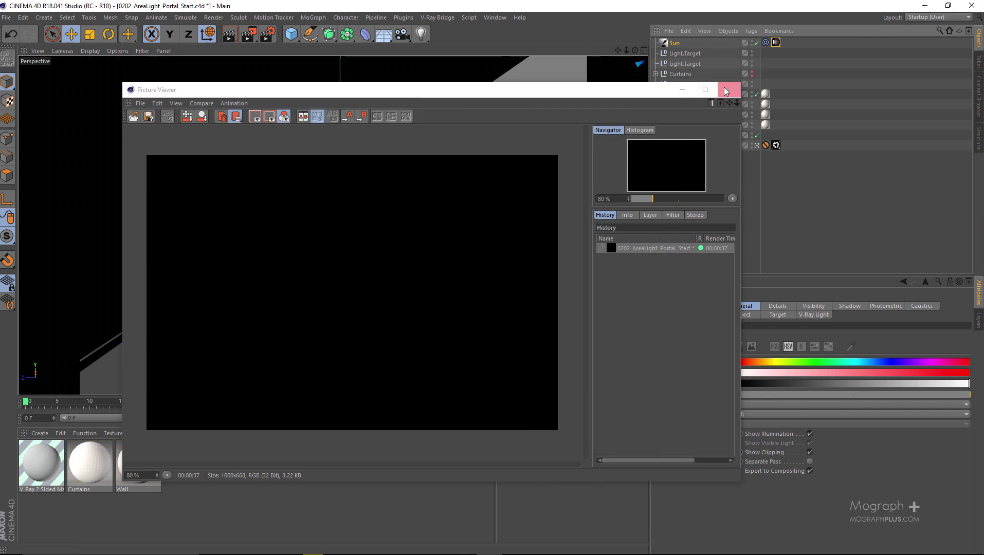
left_click(729, 89)
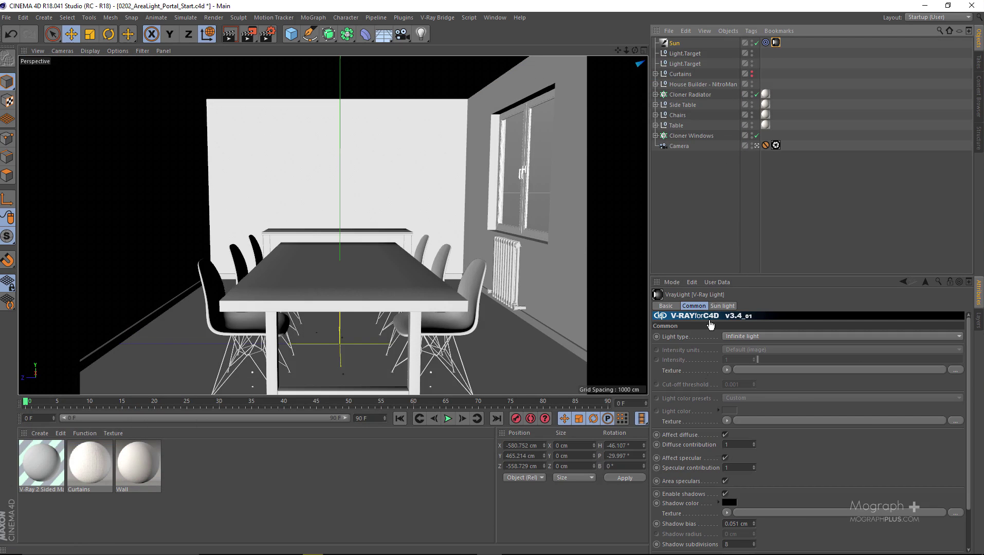
Examine the physical sun, sky and color mapping parameters of the Sun's V-Ray Light tag.
left_click(720, 306)
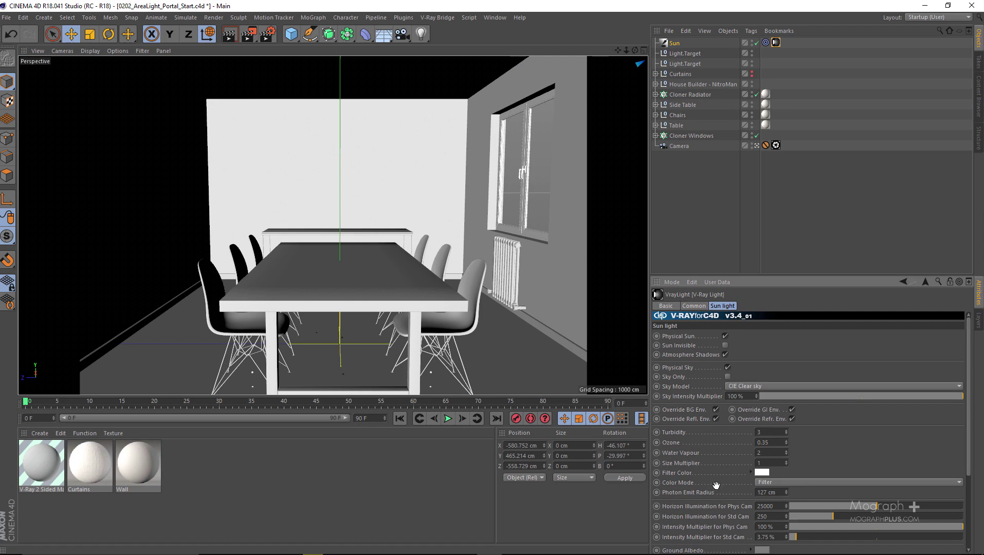
middle_click_drag(716, 485, 719, 370)
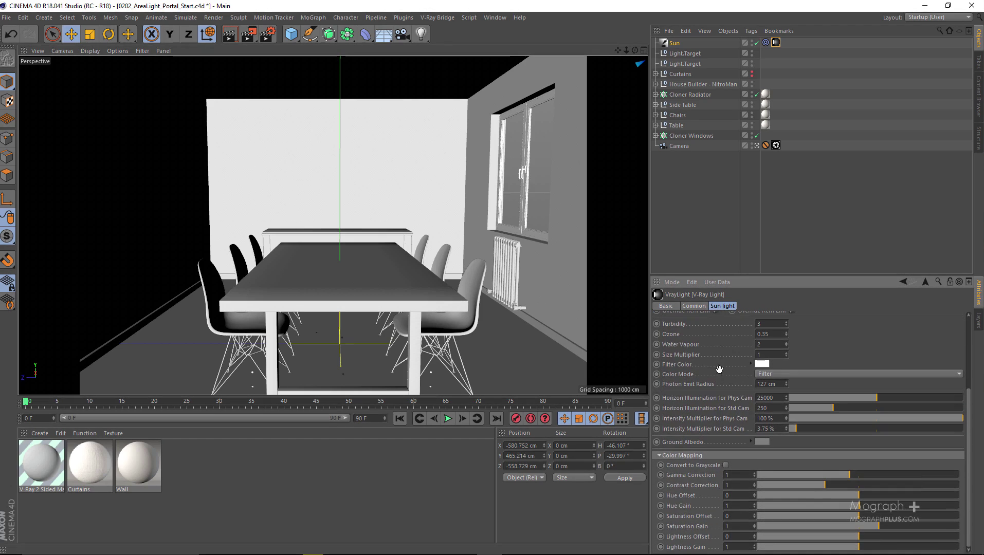
left_click(726, 466)
left_click(725, 466)
scroll(702, 360, "up", 5)
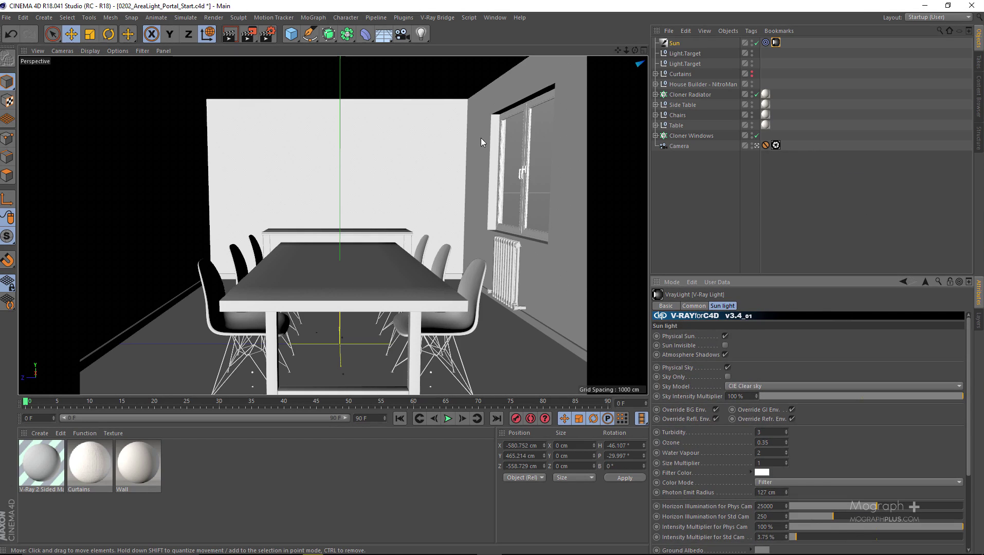
Leave the scene camera's view and inspect both windows from outside the building.
left_click(757, 146)
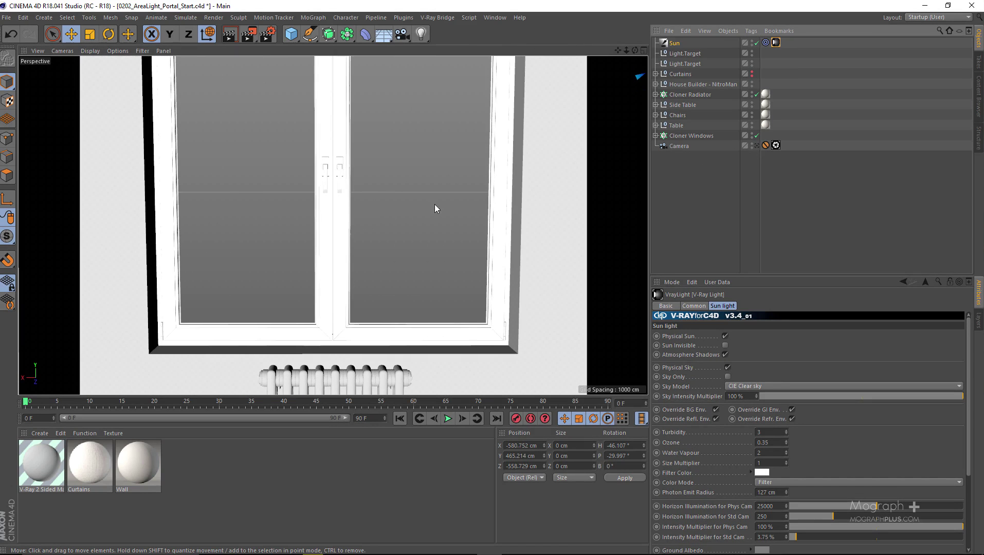
left_click_drag(457, 166, 408, 210, "alt")
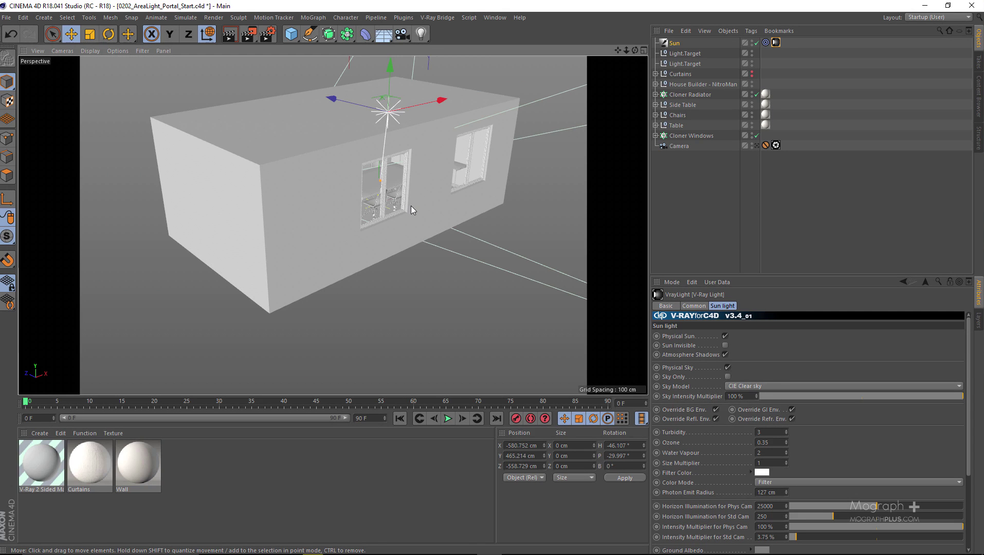
left_click_drag(456, 169, 325, 149, "alt")
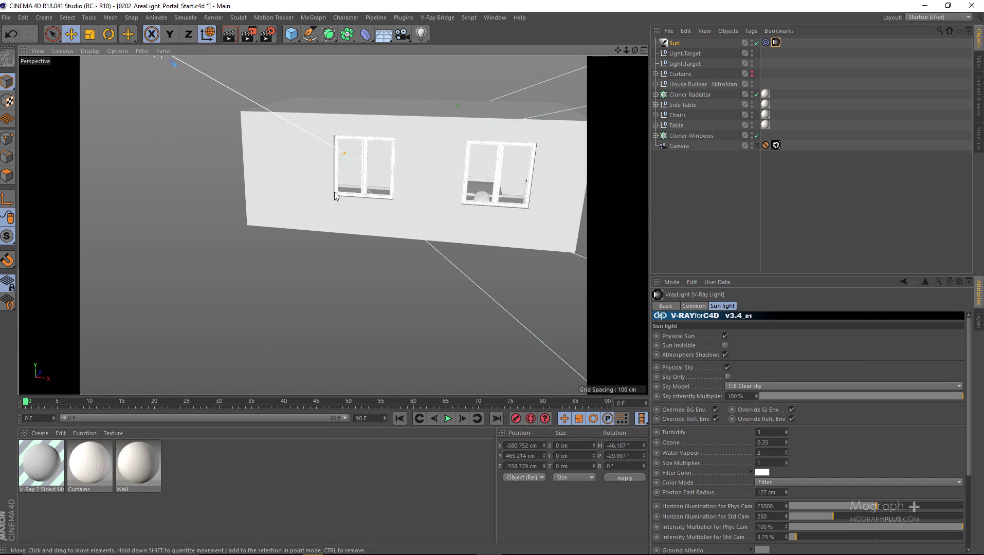
left_click_drag(468, 146, 473, 152, "alt")
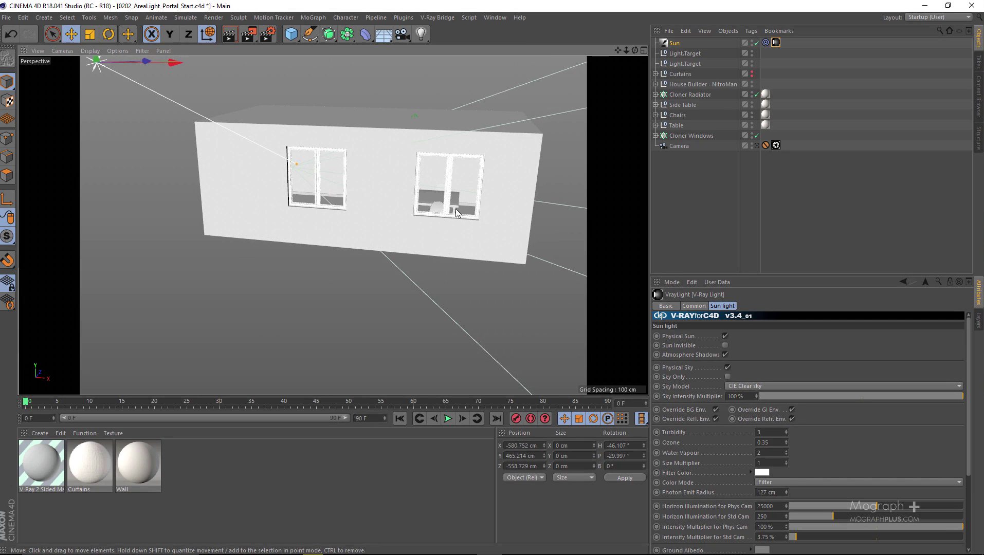
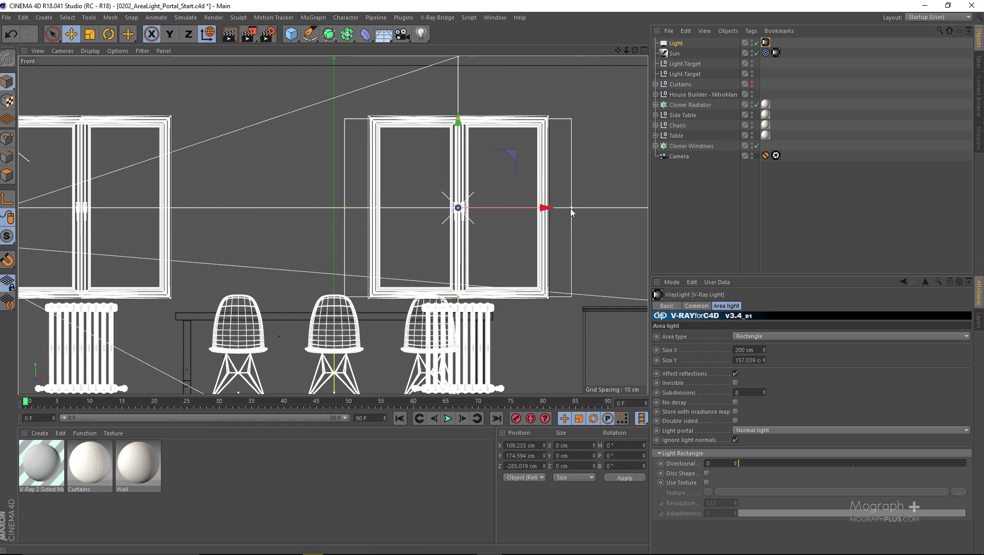
Narrow the area light to about 151 cm to match the window's width, and move it along Z into the window opening, to about -220 cm.
left_click_drag(572, 209, 546, 211)
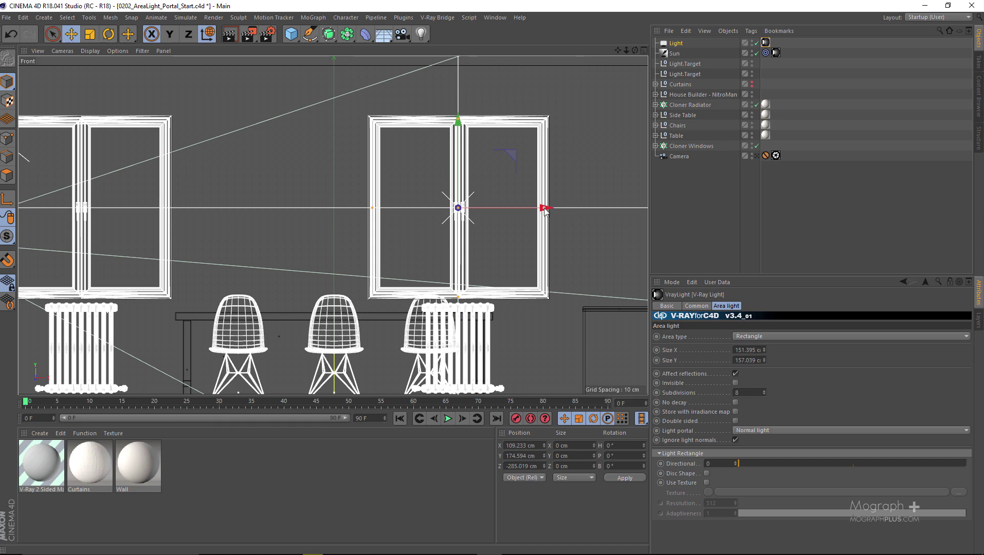
middle_click(514, 195)
middle_click(261, 157)
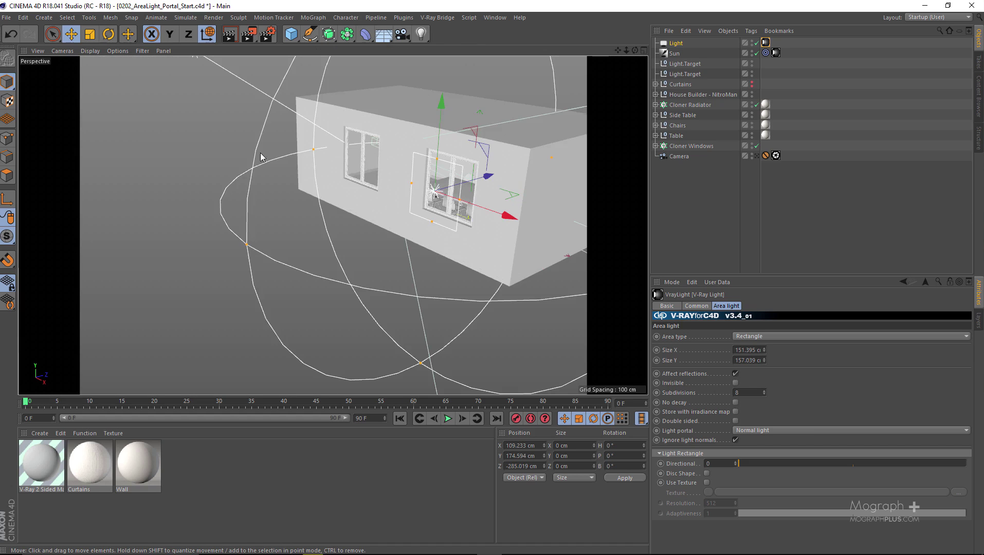
scroll(437, 204, "up", 5)
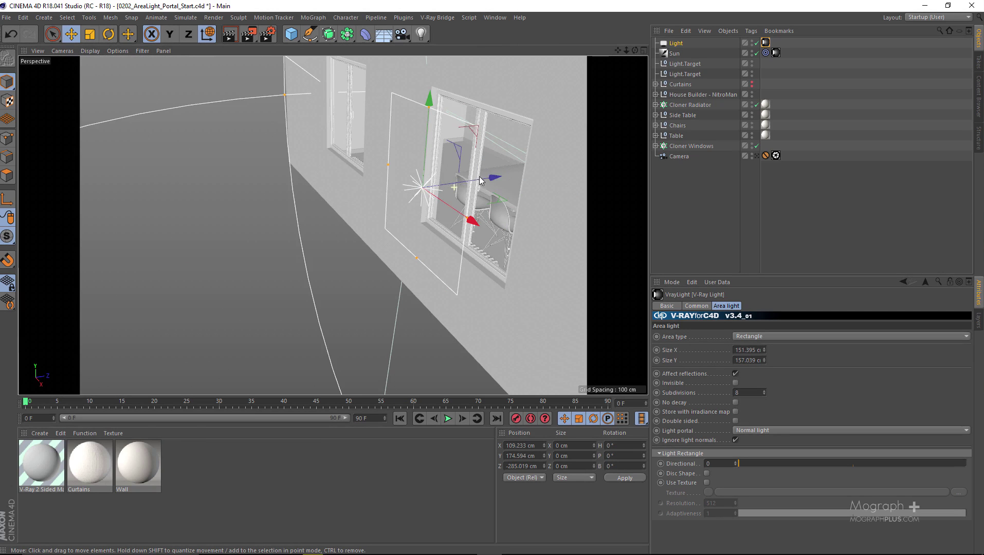
left_click_drag(479, 177, 534, 166)
scroll(534, 166, "up", 3)
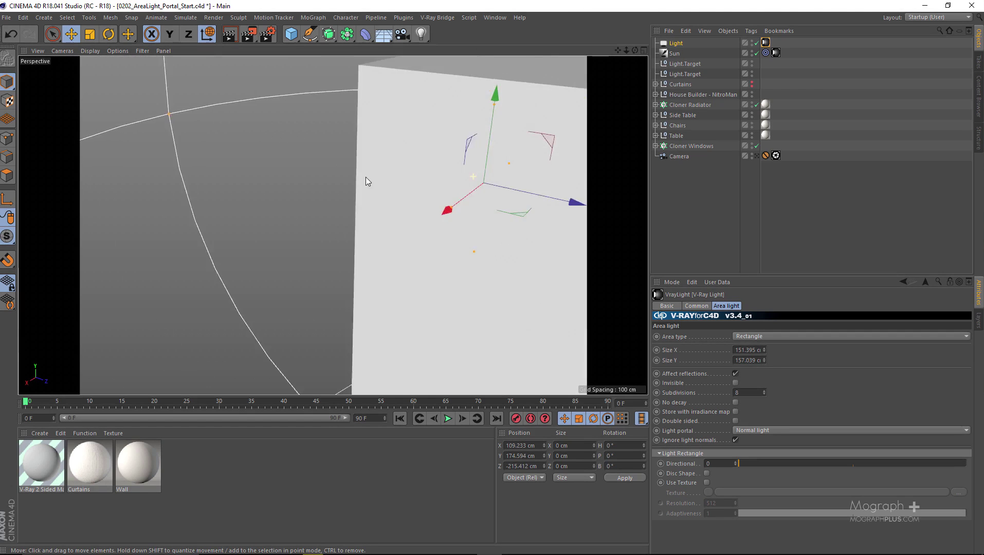
left_click_drag(366, 181, 208, 186, "alt")
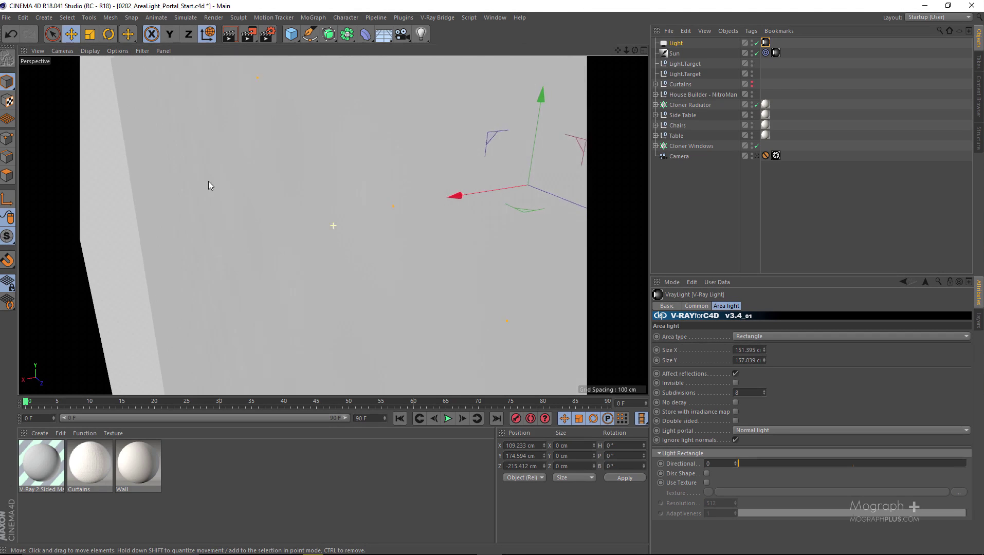
key("o")
left_click_drag(266, 200, 215, 244, "alt")
mouse_move(487, 235)
left_mouse_down()
mouse_move(497, 237)
mouse_move(481, 228)
left_mouse_up()
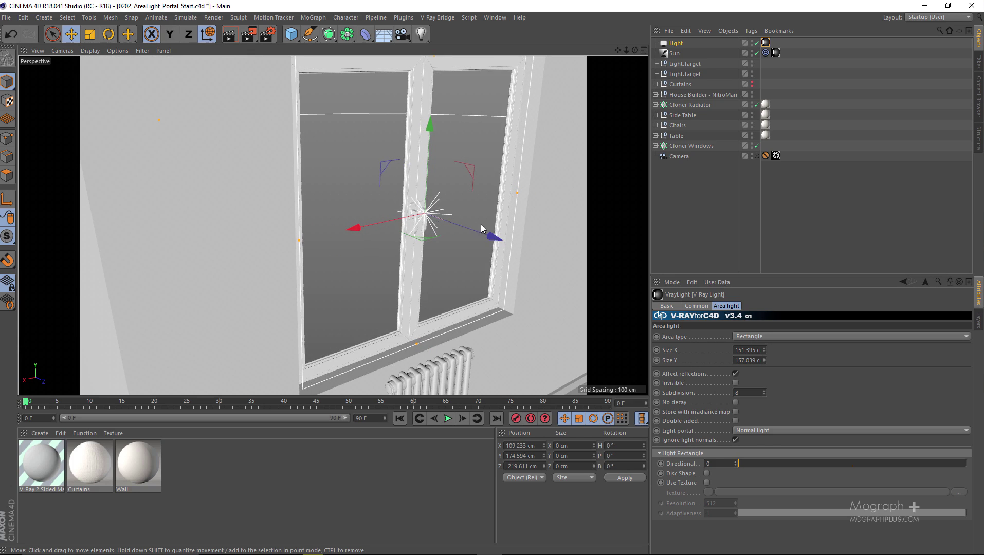
middle_click(482, 228)
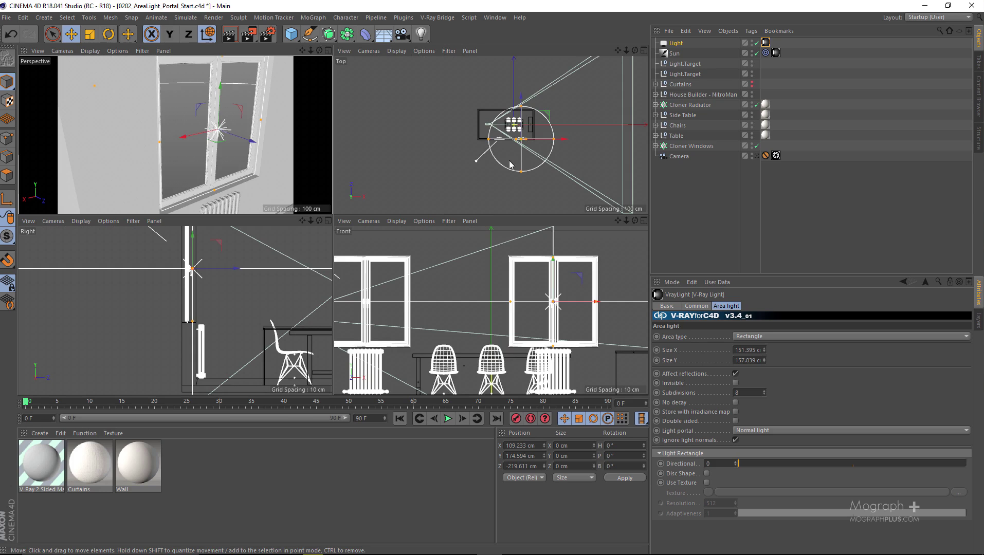
middle_click(271, 158)
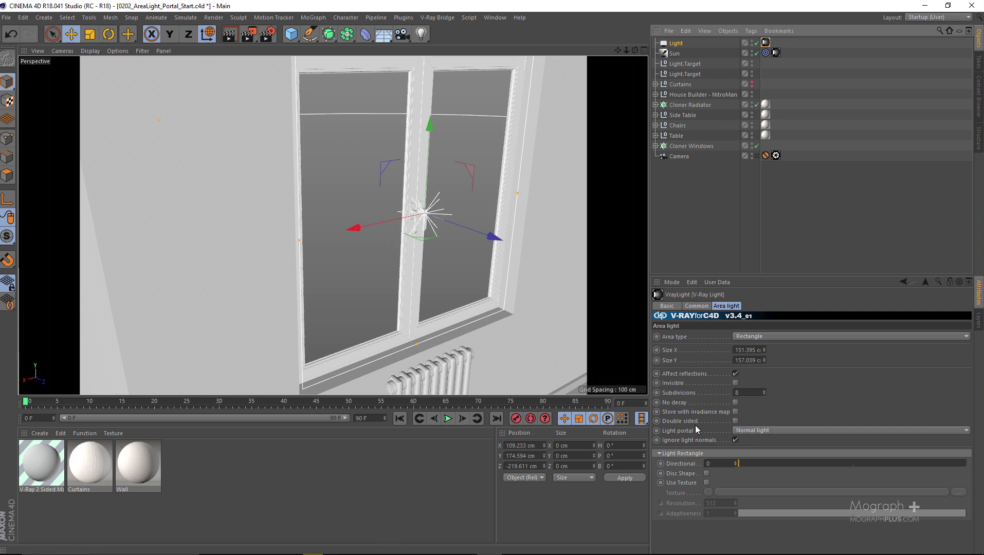
Set the area light's Light portal option to Portal light and review its Common settings.
left_click(775, 430)
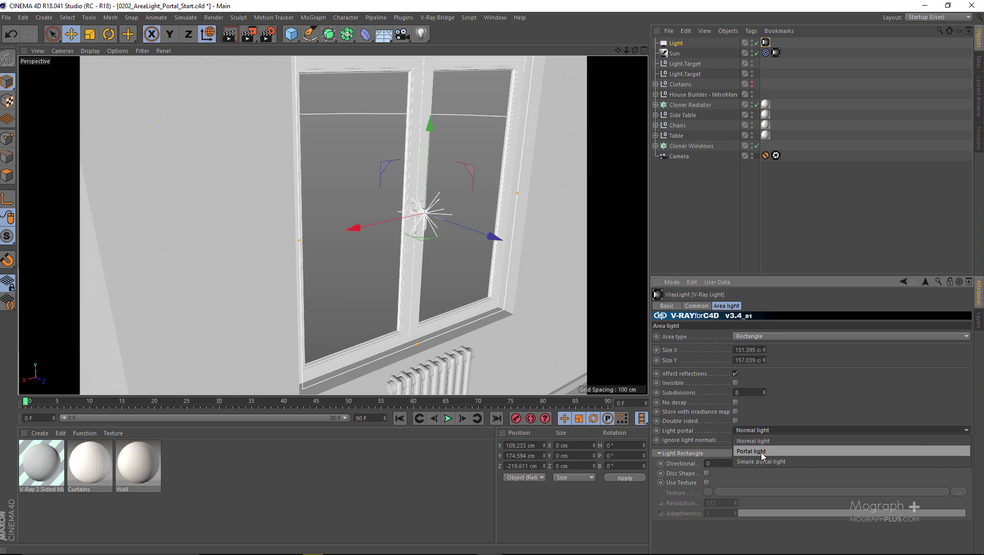
left_click(765, 452)
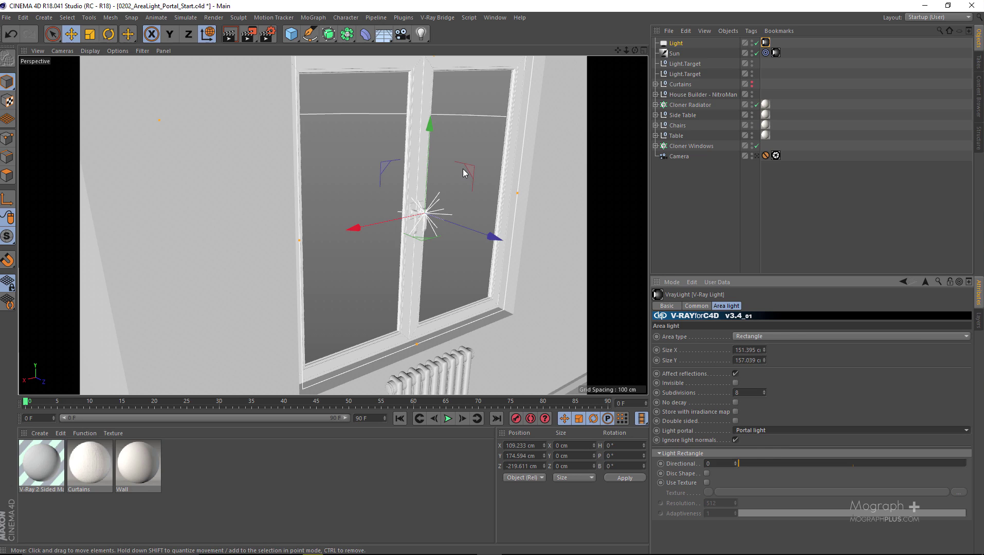
left_click(696, 306)
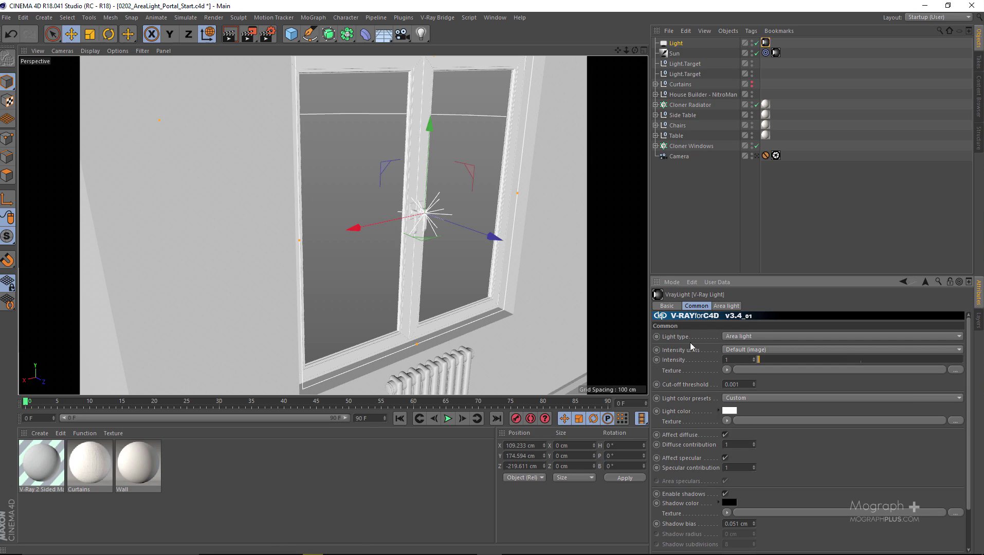
left_click(724, 307)
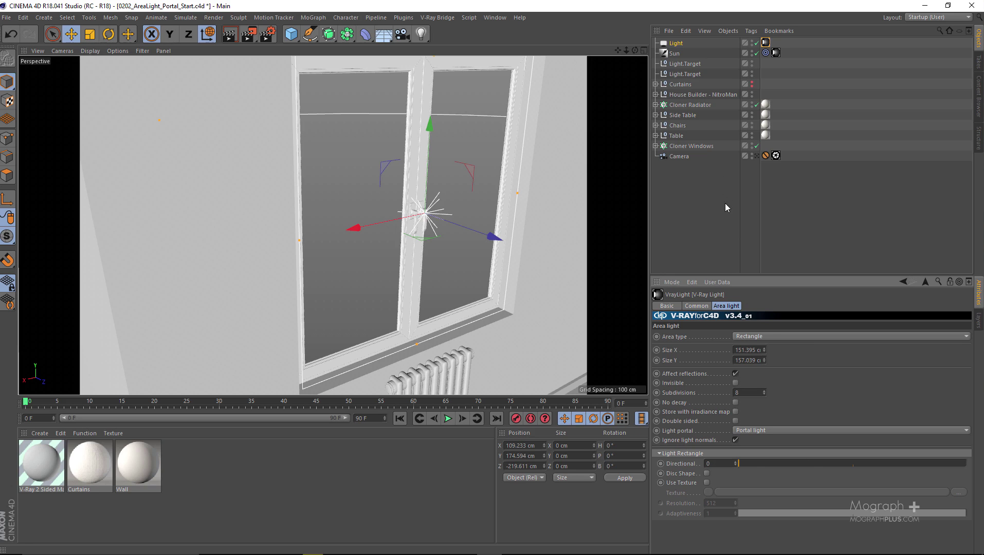
Rename the area light at the window to Light Portal 01.
middle_click(417, 216)
middle_click(423, 293)
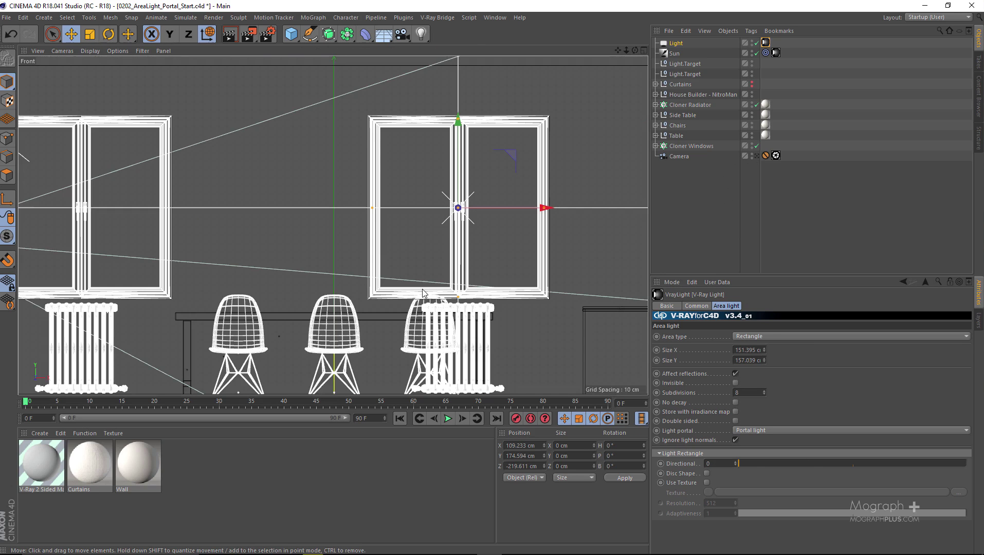
scroll(359, 253, "down", 5)
scroll(491, 244, "up", 6)
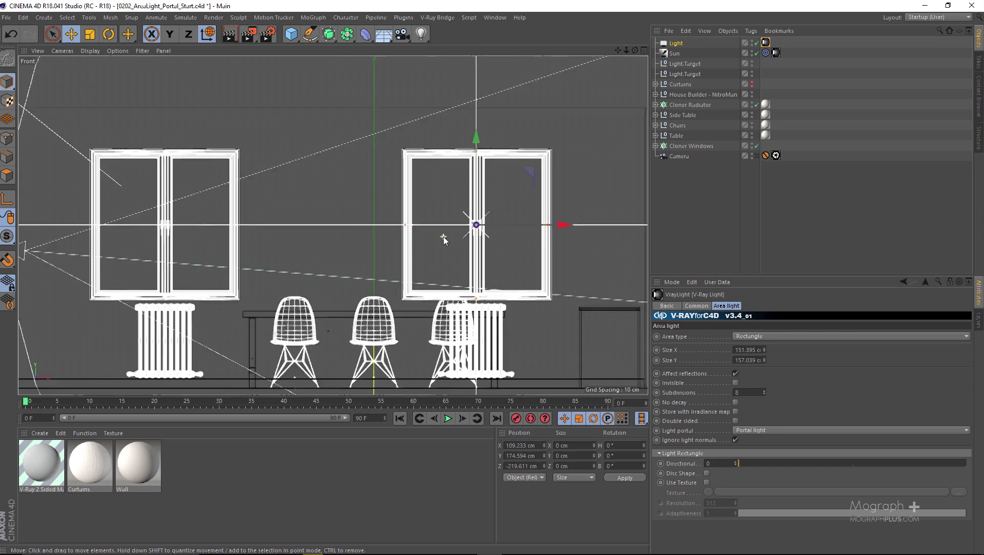
scroll(443, 240, "up", 3)
left_click(677, 44)
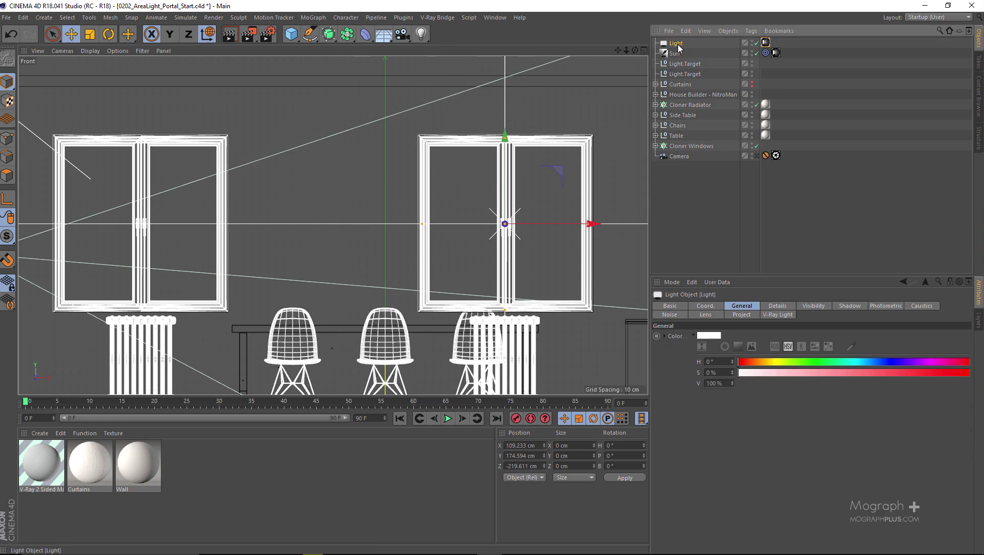
double_click(678, 44)
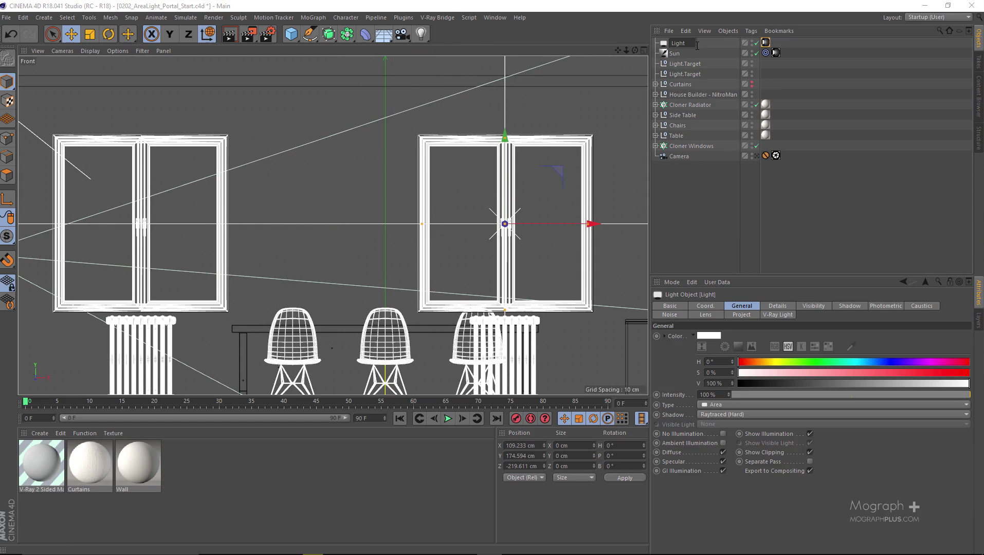
type("Portal 01")
key("Return")
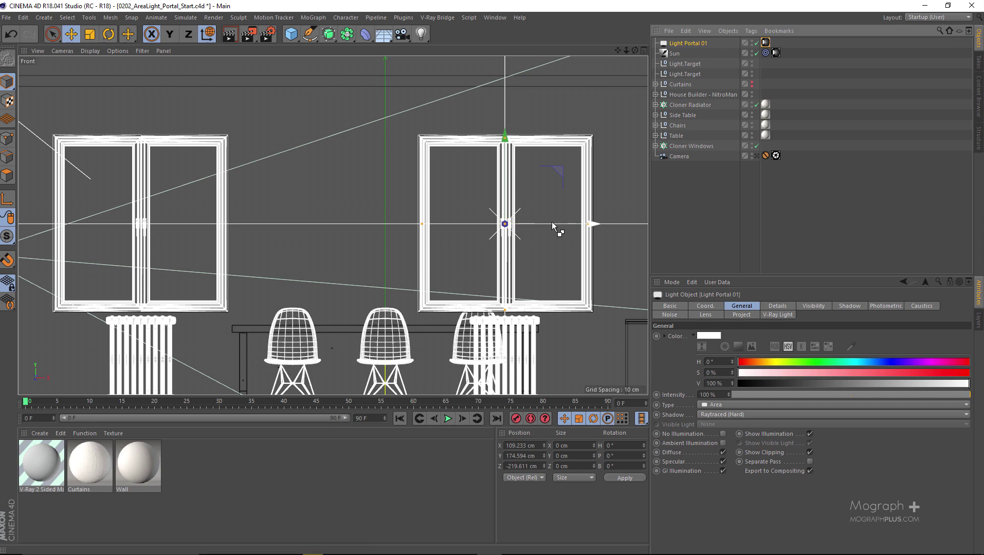
Duplicate Light Portal 01 along X over to the other window and name the copy Light Portal 02.
left_click_drag(553, 222, 164, 226, "ctrl")
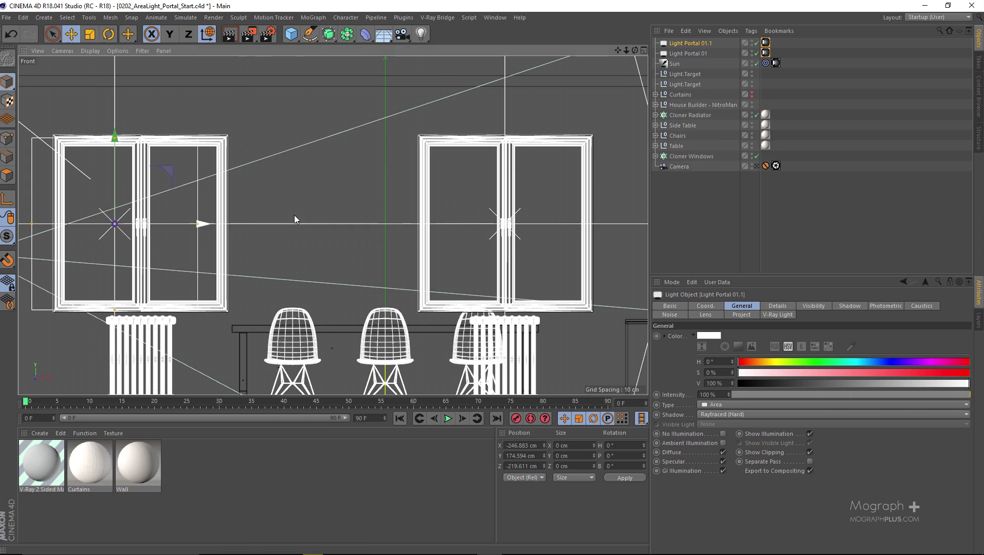
double_click(719, 44)
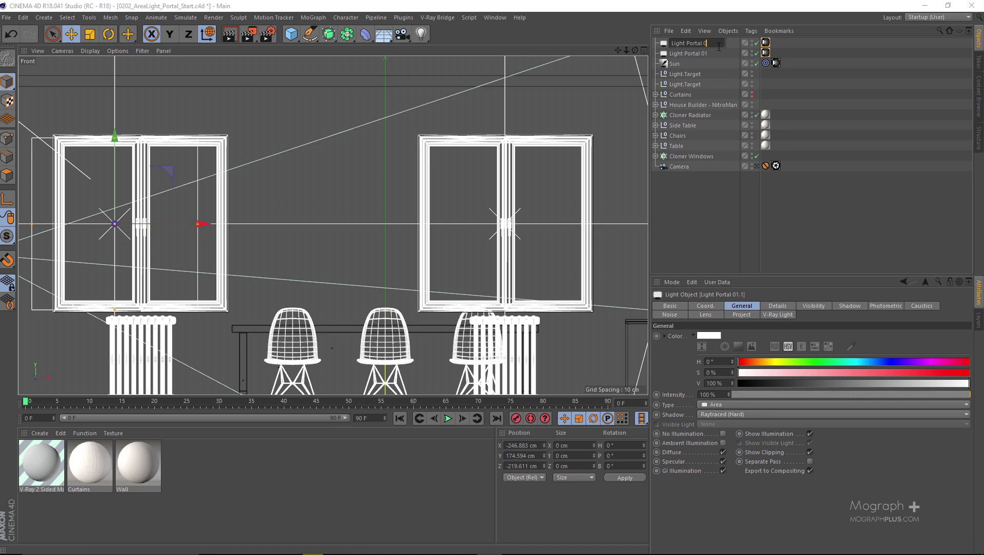
type("2")
key("Return")
Move Light Portal 02 along X to about -222 cm to centre it on its window, and check its placement inside the room.
scroll(108, 213, "up", 3)
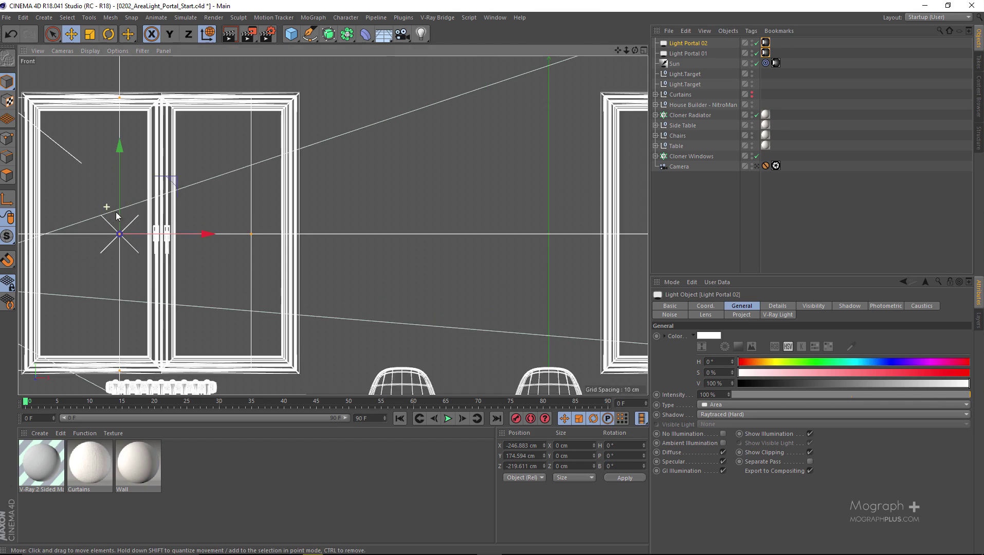
middle_click_drag(142, 198, 293, 206, "alt")
scroll(293, 206, "up", 2)
left_click_drag(346, 224, 396, 227)
middle_click(342, 206)
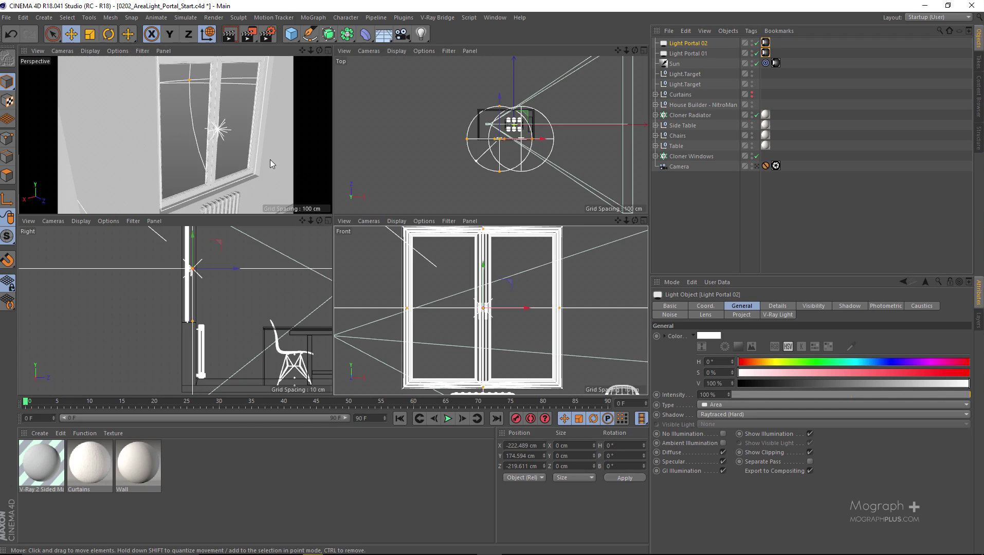
middle_click(270, 160)
scroll(180, 205, "down", 1)
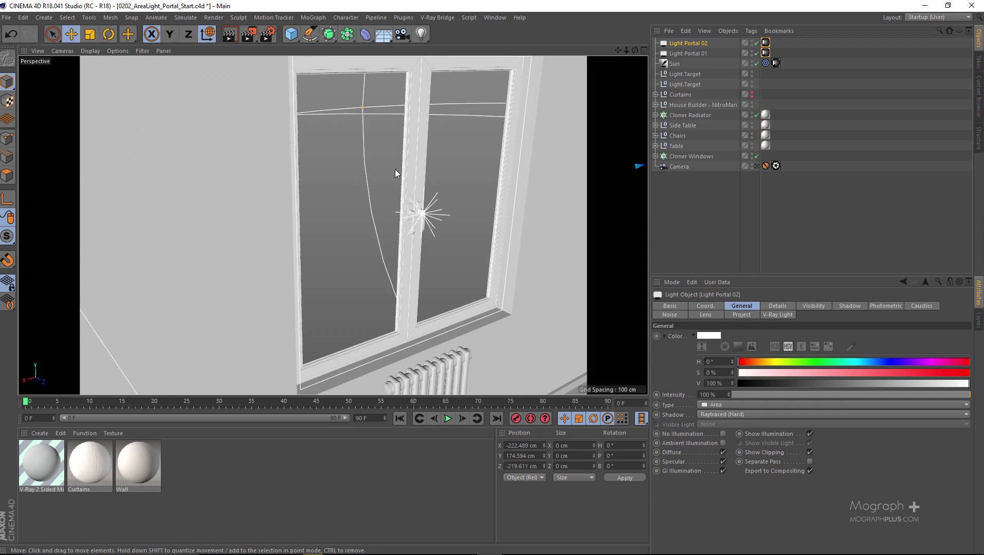
right_click(428, 154)
key("Escape")
left_click_drag(343, 195, 373, 194, "alt")
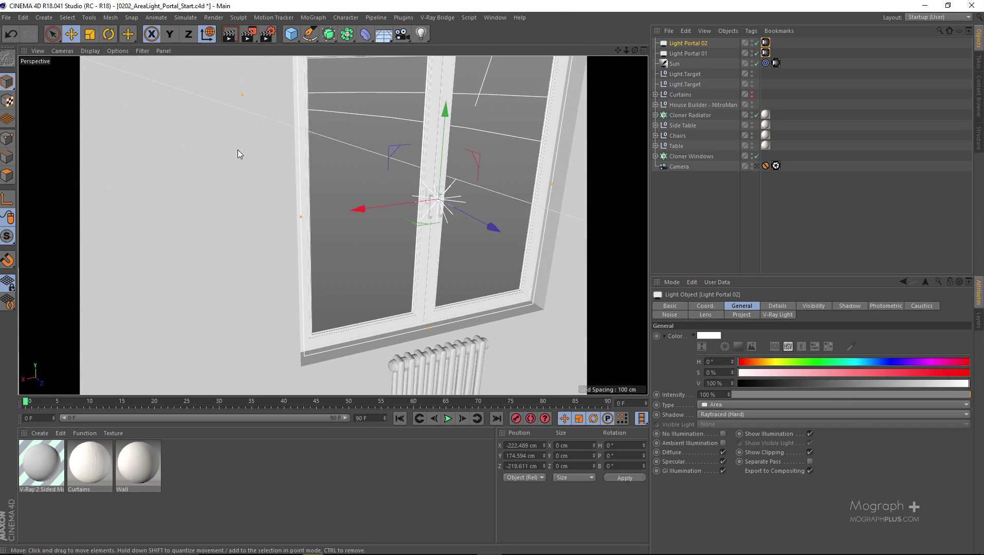
middle_click(438, 137)
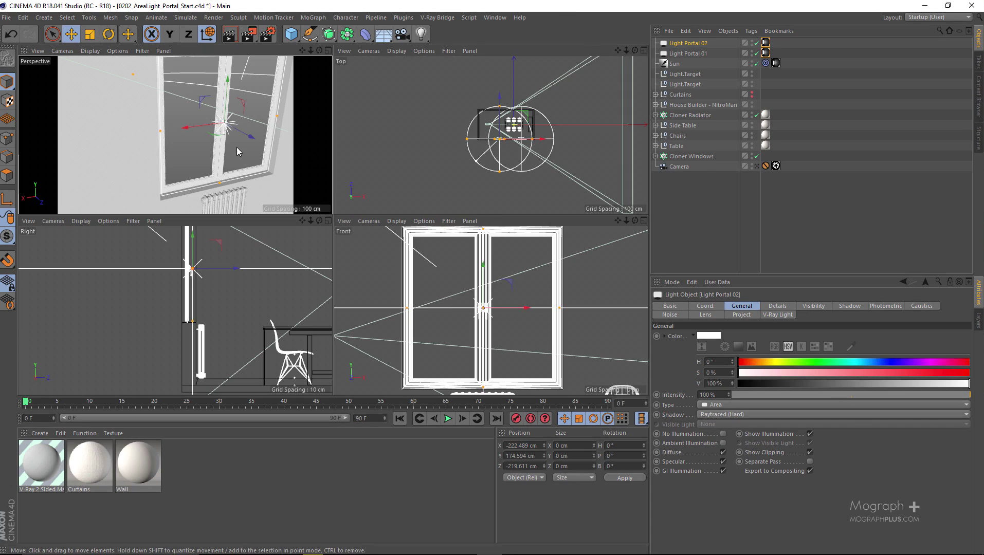
middle_click(237, 147)
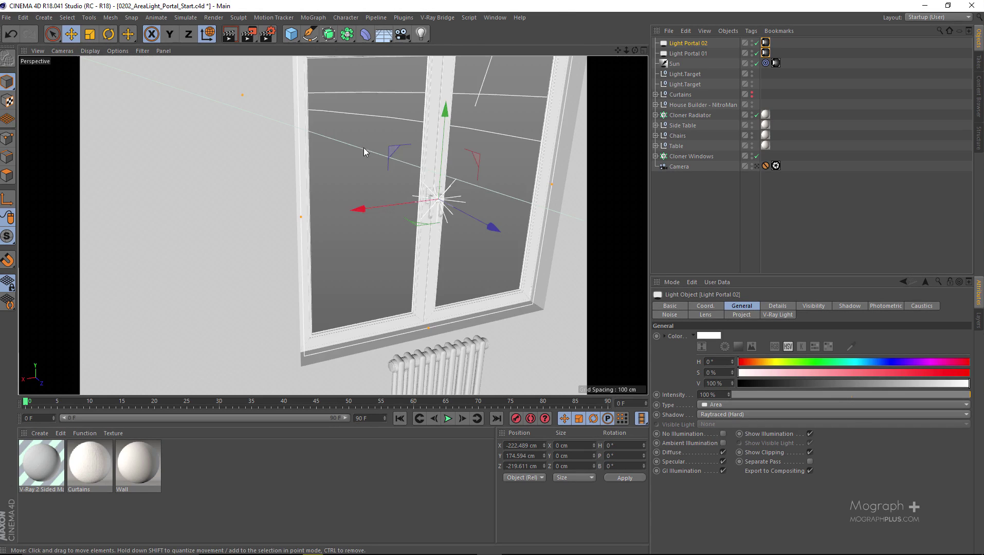
Return to the scene camera's view and render the interior with both light portals.
left_click(756, 166)
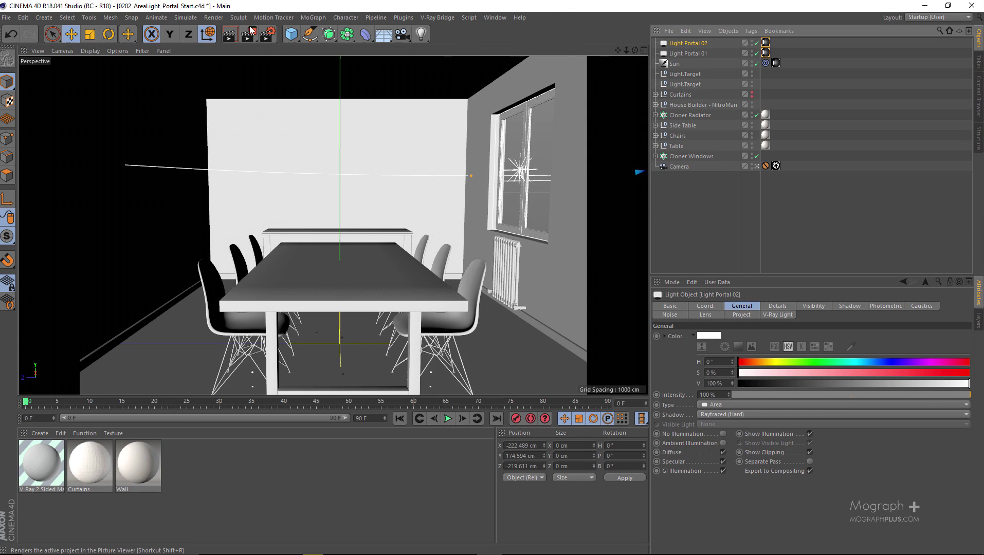
left_click(251, 32)
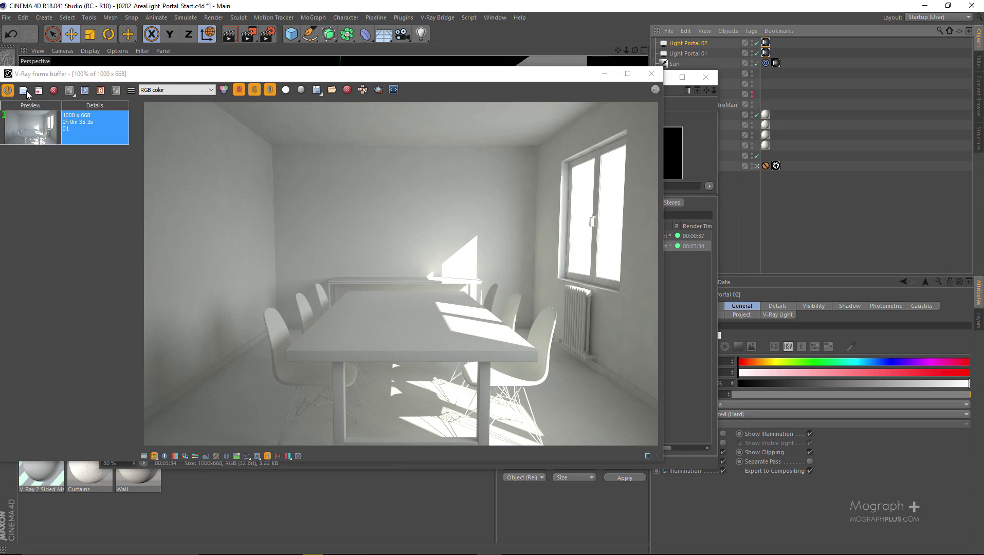
Save the new render to the frame buffer history with the comment 02 Portal Light, and select the 01 render for comparison.
right_click(85, 128)
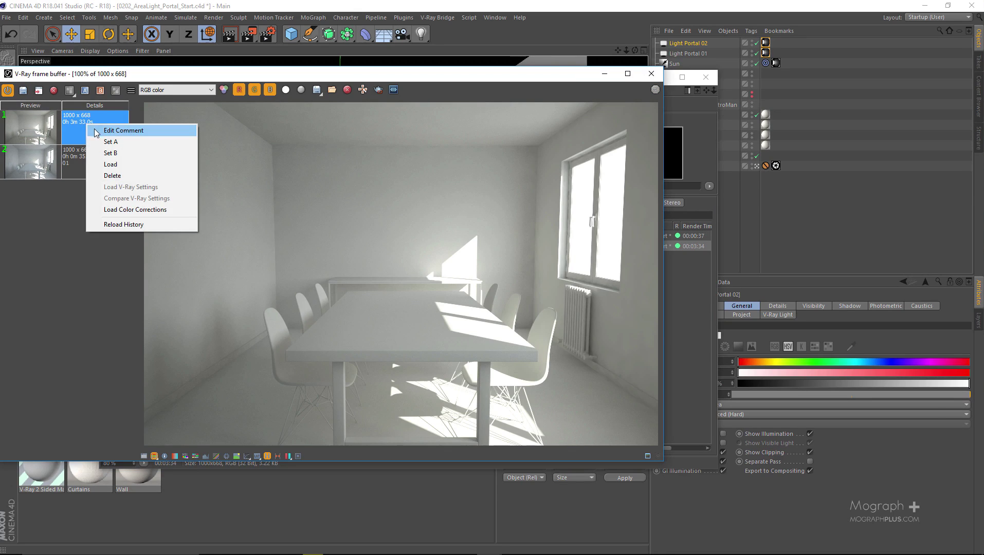
left_click(98, 132)
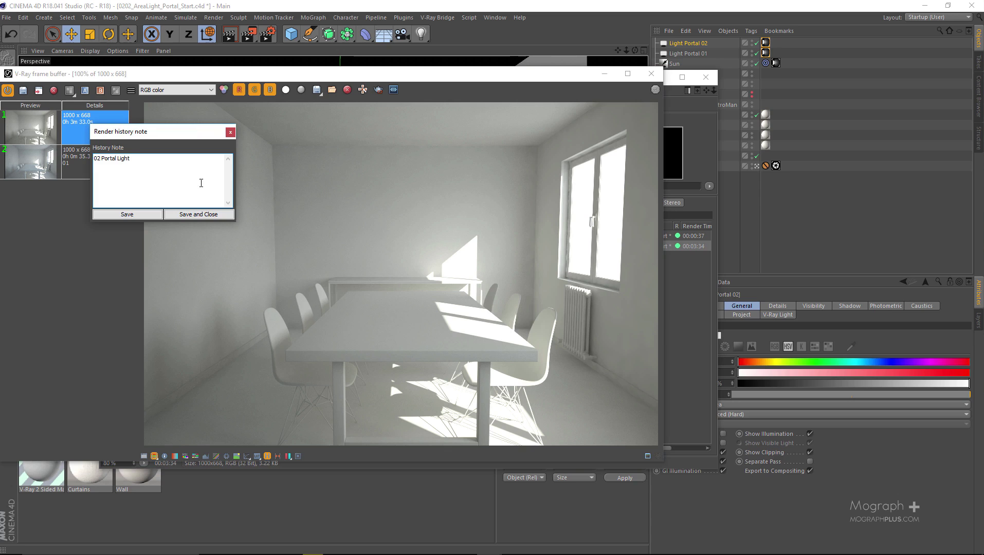
left_click(214, 215)
left_click(100, 171)
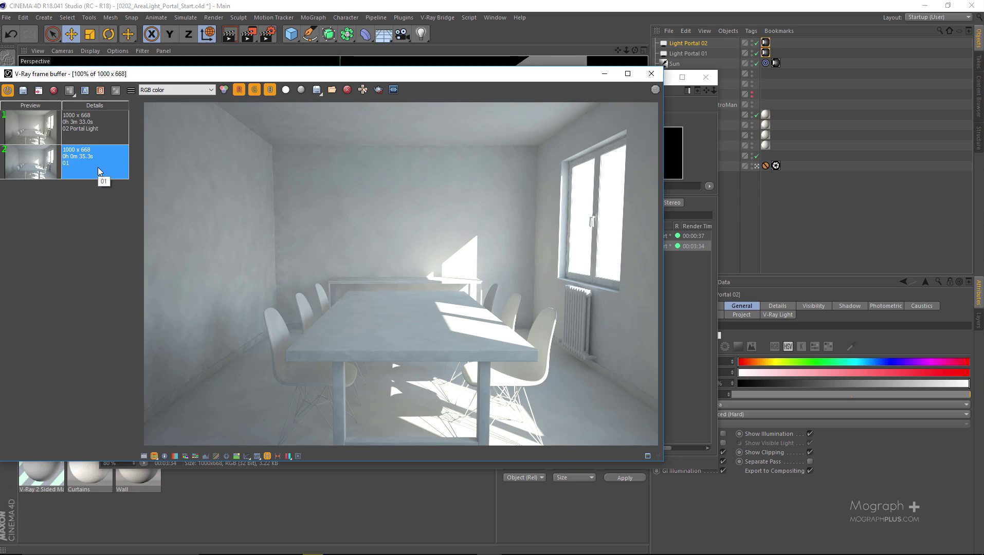
Compare the 02 Portal Light render with the 01 render by switching between them in the frame buffer history.
left_click(97, 133)
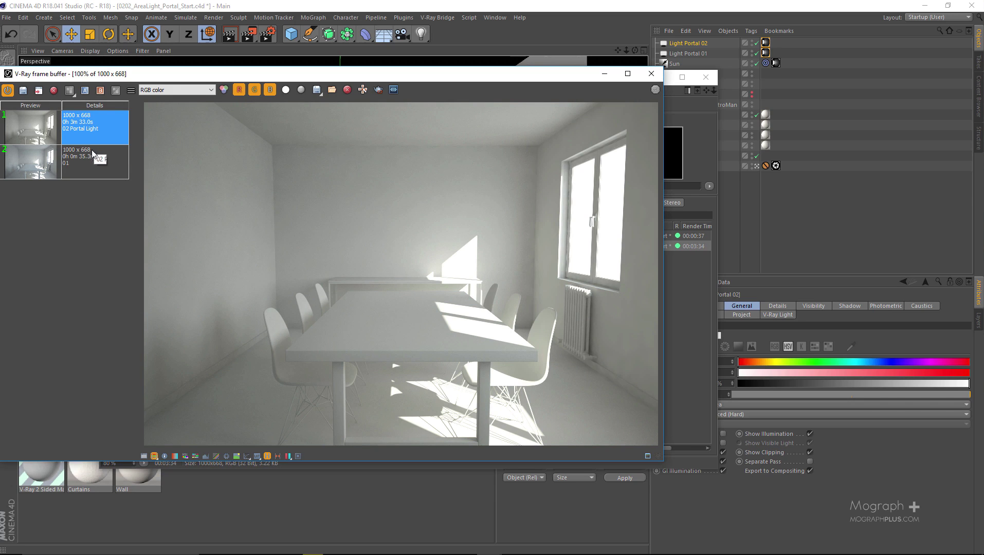
left_click(91, 167)
left_click(97, 133)
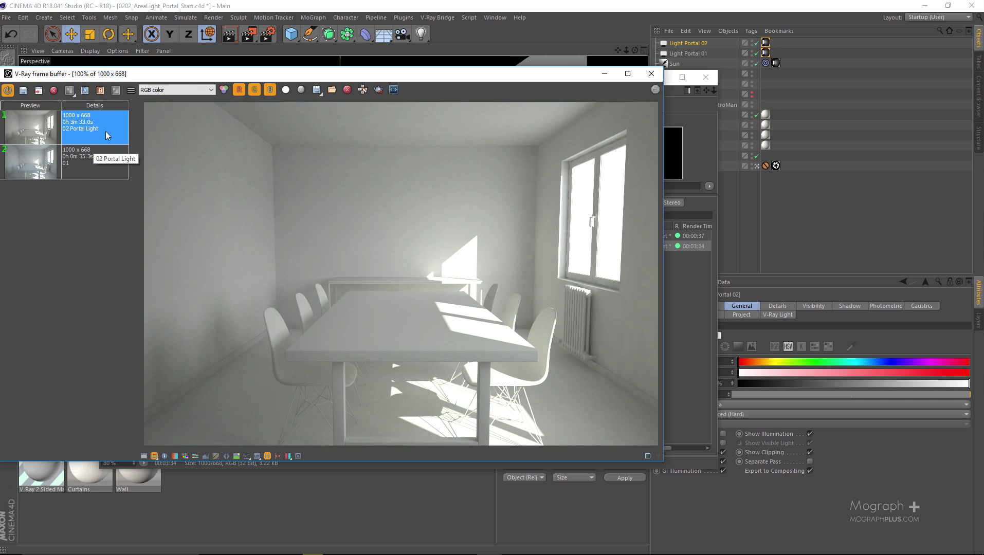
left_click(107, 174)
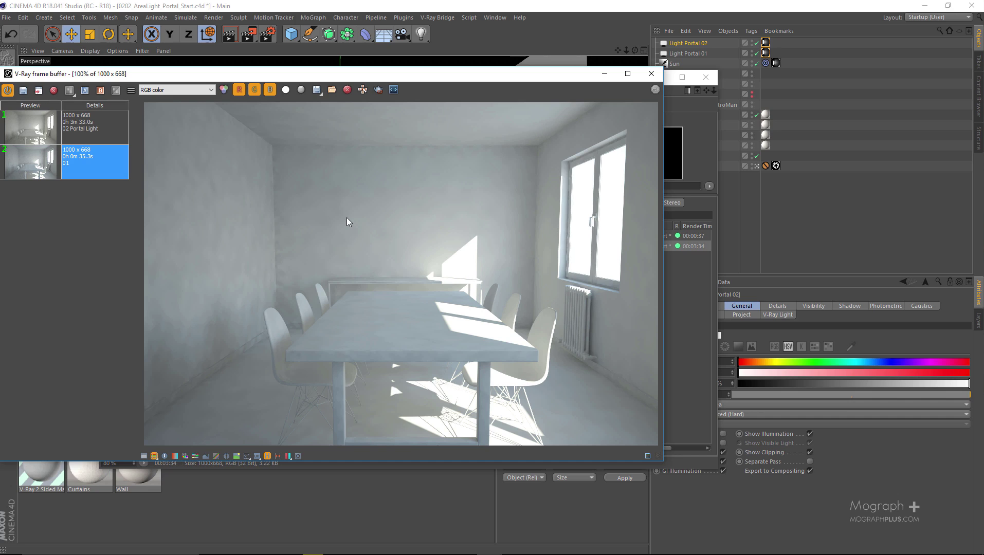
left_click(99, 131)
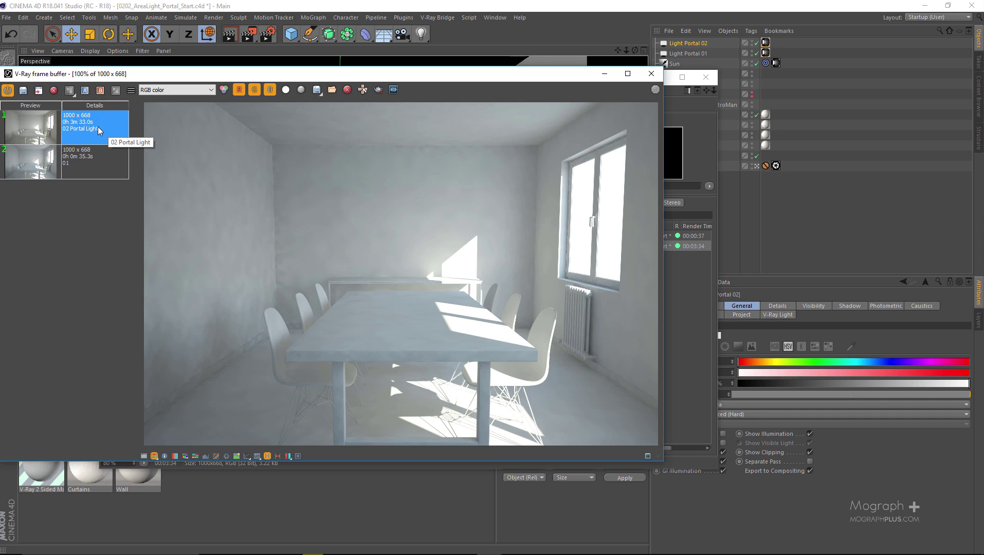
left_click(96, 154)
left_click(98, 135)
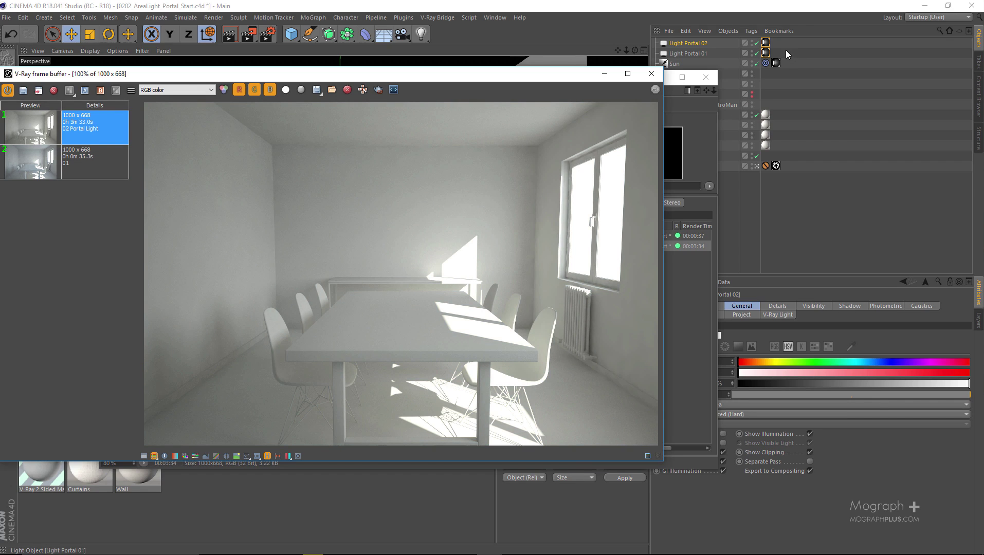
Set the light portal type of both window area lights, Light Portal 01 and Light Portal 02, to Simple portal light.
mouse_move(765, 42)
left_mouse_down()
mouse_move(783, 43)
mouse_move(766, 44)
left_mouse_up()
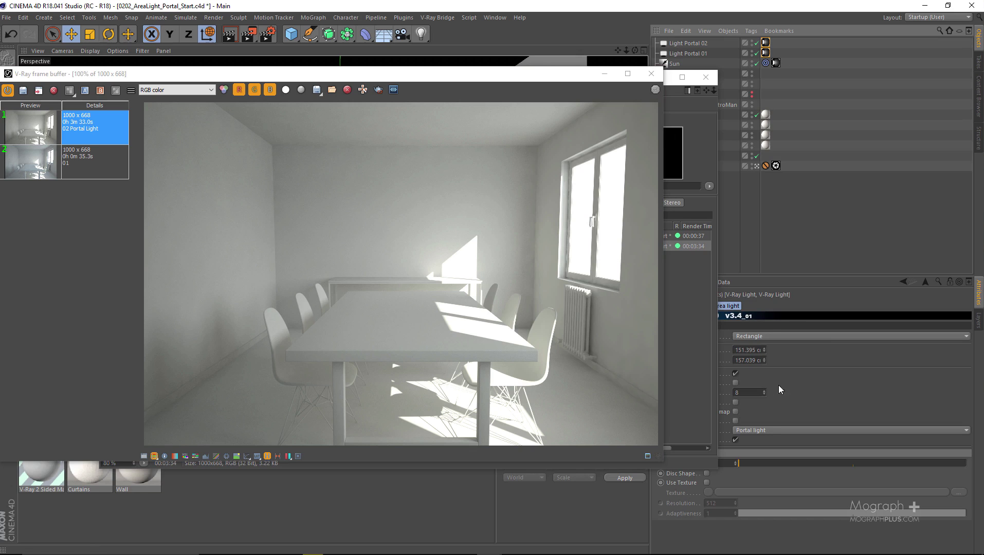
left_click(706, 77)
left_click_drag(593, 83, 551, 78)
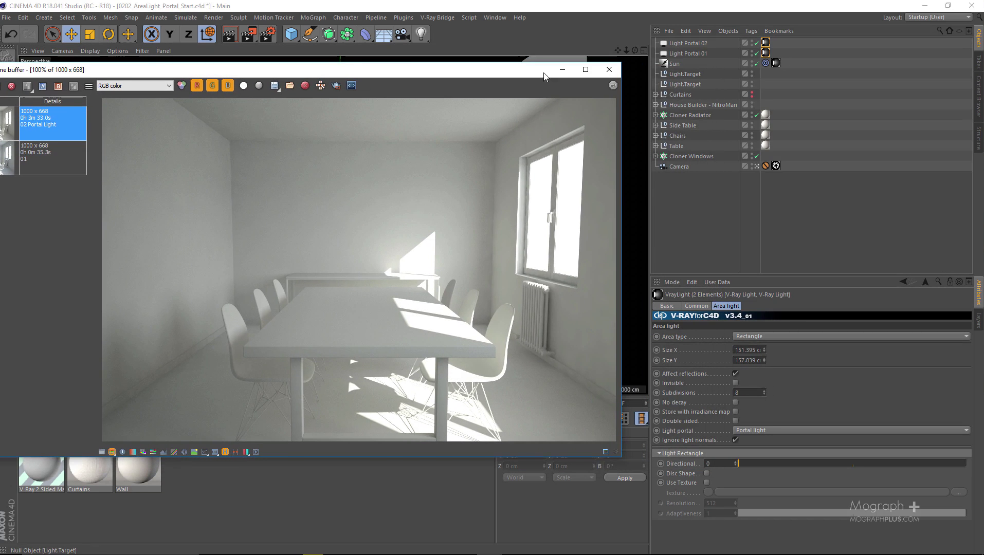
left_click(772, 432)
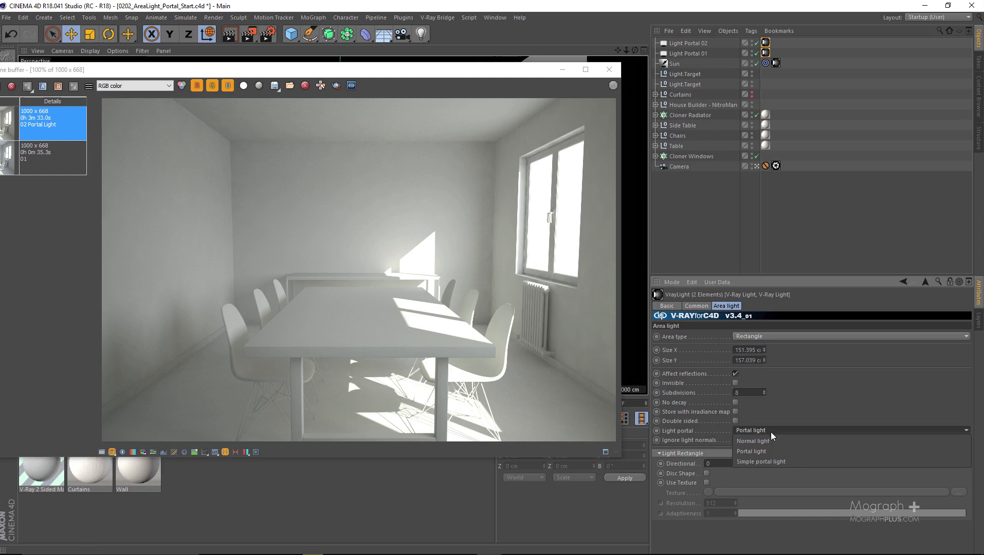
left_click(780, 458)
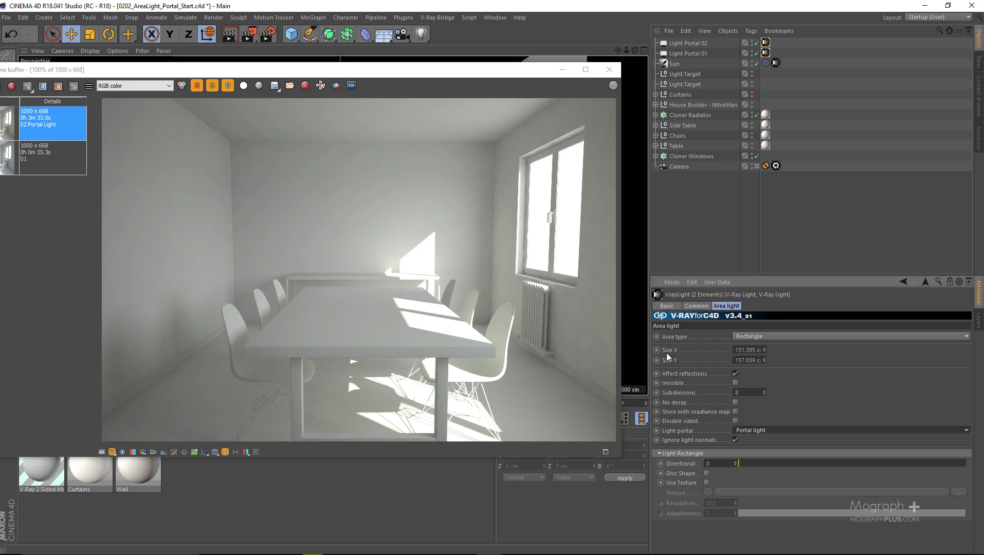
left_click(777, 431)
left_click(768, 462)
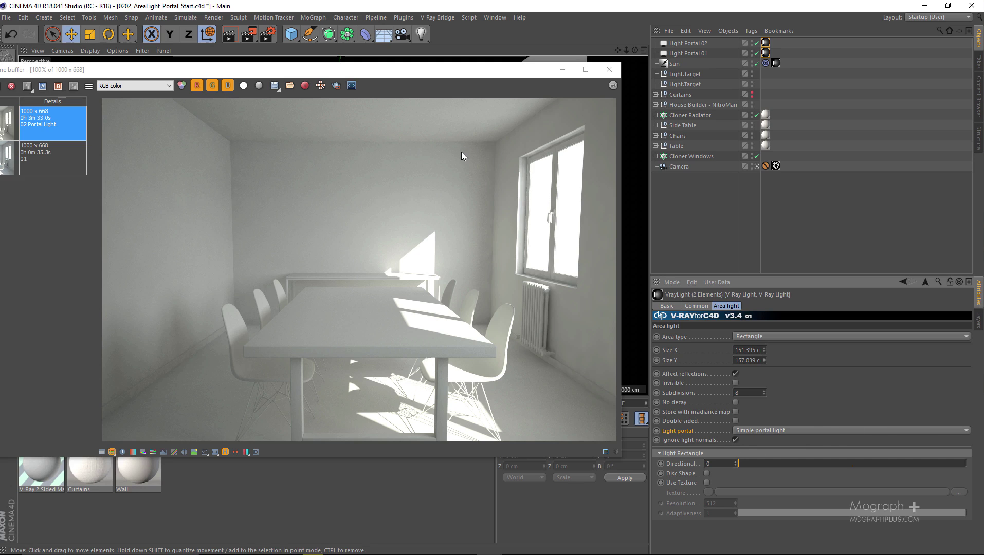
Render the interior again and save the result to the frame buffer history with the comment Simple Portal Light.
left_click(249, 35)
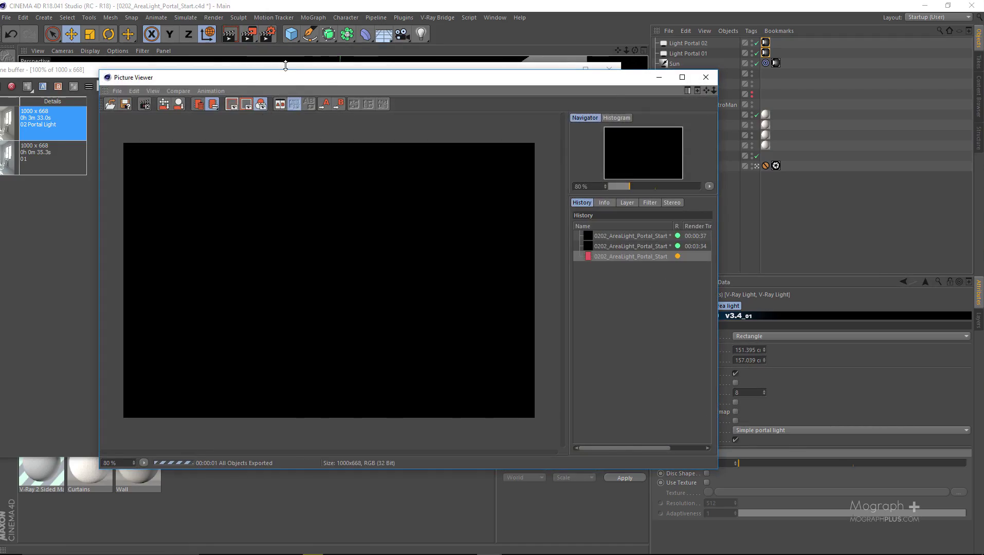
left_click(285, 66)
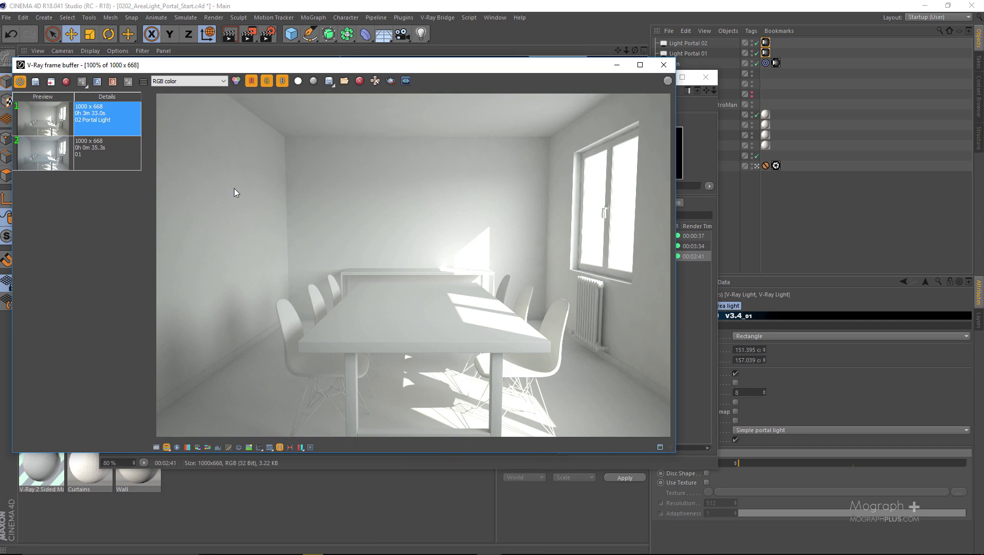
left_click(20, 82)
right_click(114, 120)
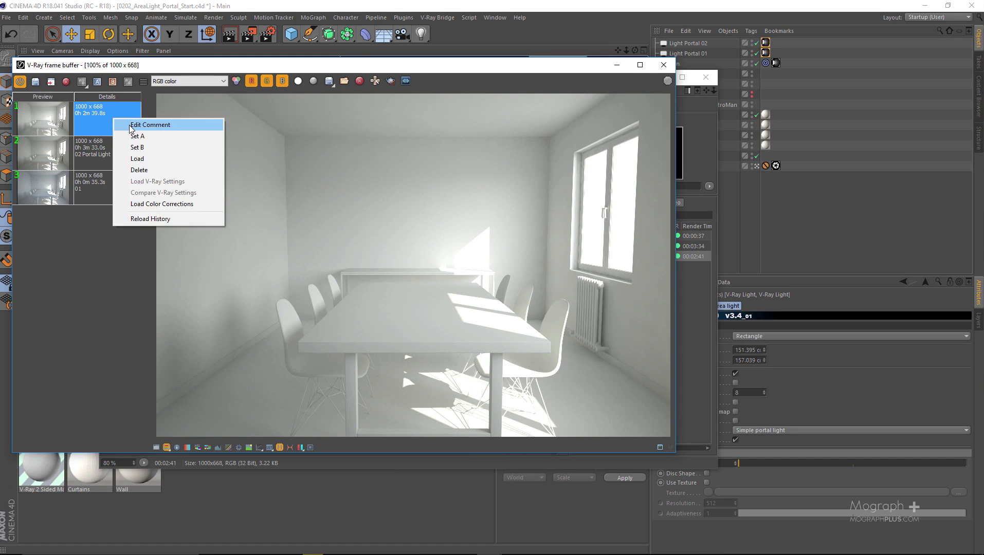
left_click(131, 126)
type("Si")
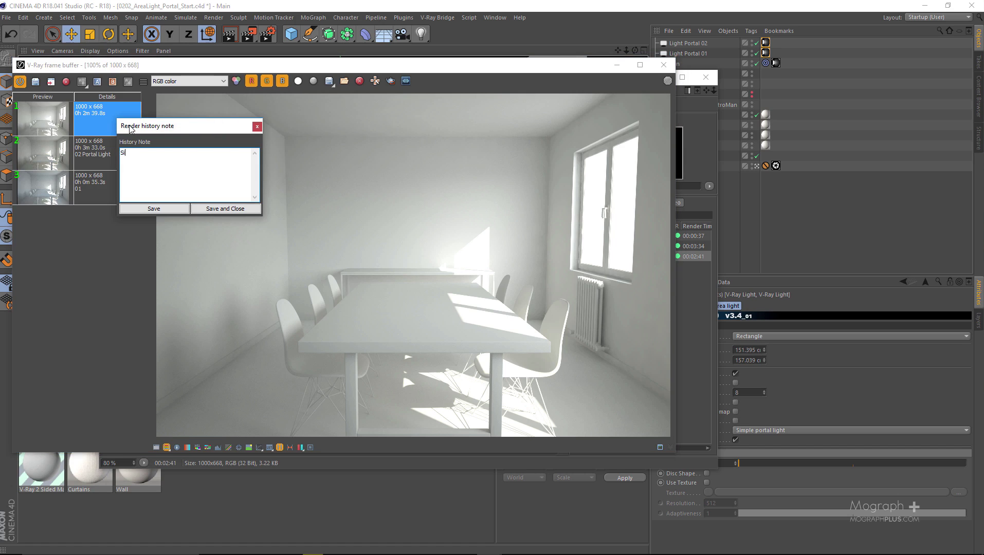
type("mple Portal Lifgh")
key("BackSpace")
key("BackSpace")
type("gh")
left_click(230, 208)
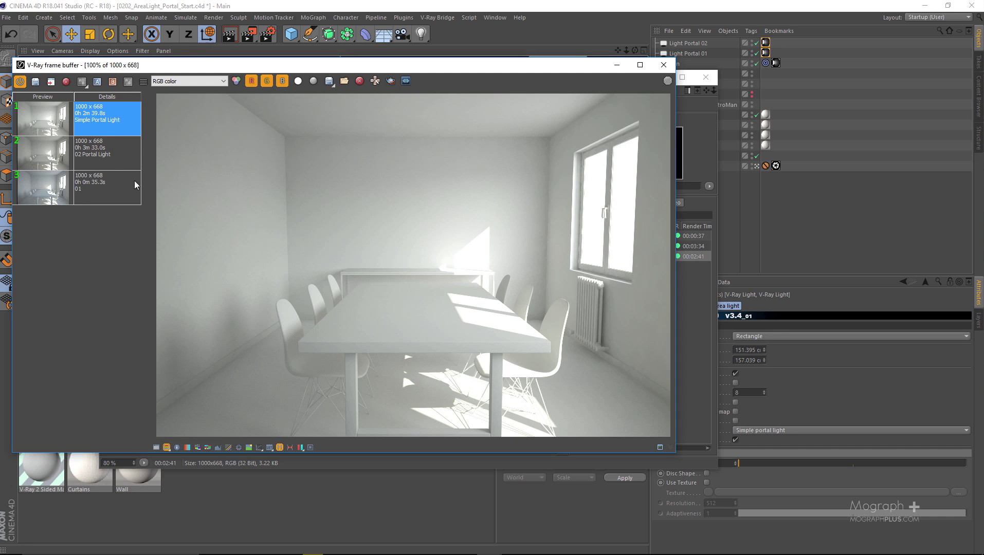
Compare the Simple Portal Light render with the 02 Portal Light and 01 renders in the frame buffer history.
double_click(97, 151)
left_click(111, 132)
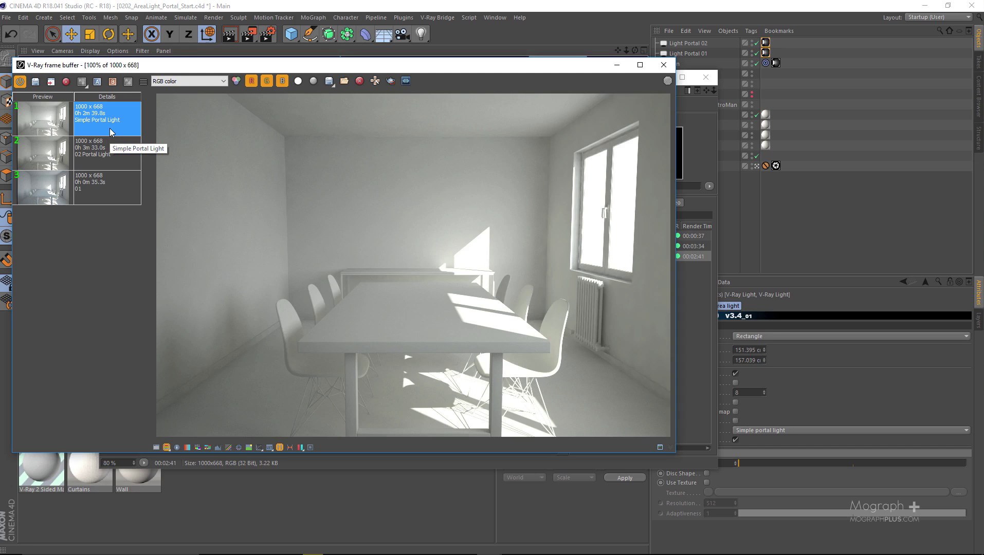
double_click(111, 132)
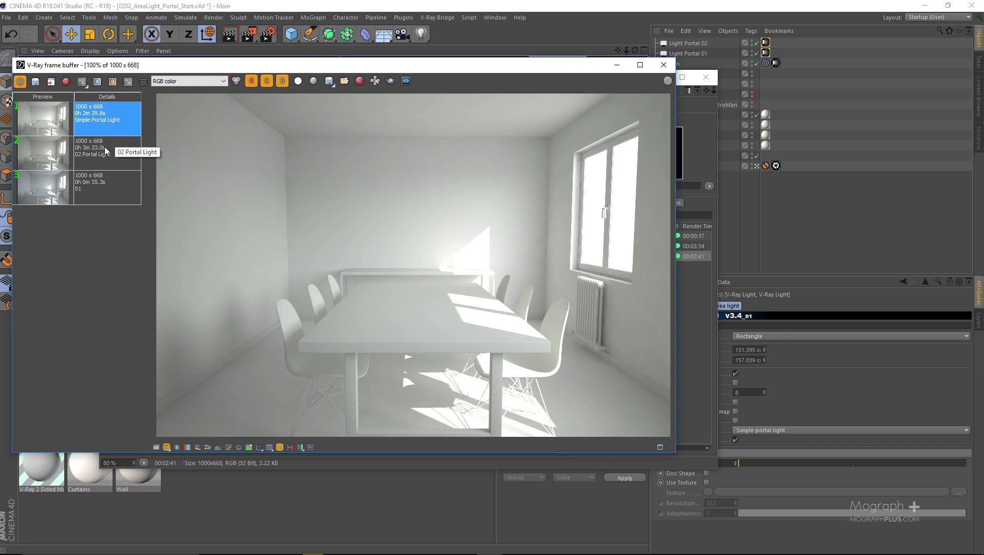
double_click(103, 150)
double_click(112, 123)
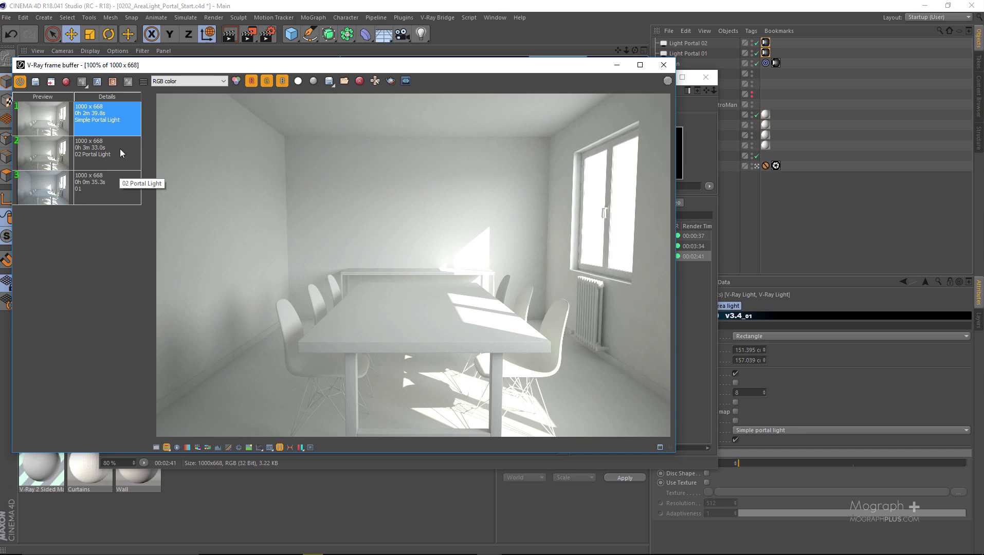
left_click(127, 138)
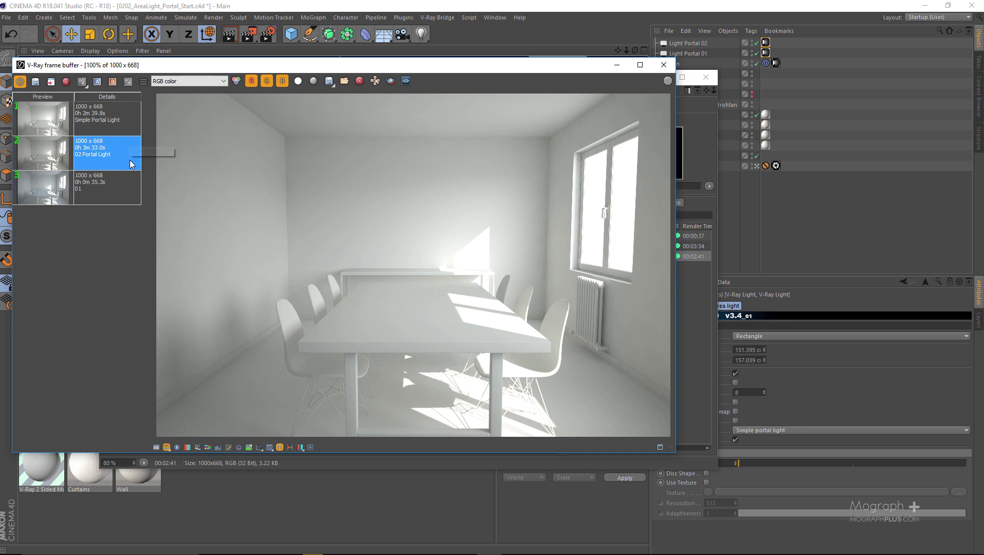
left_click(112, 130)
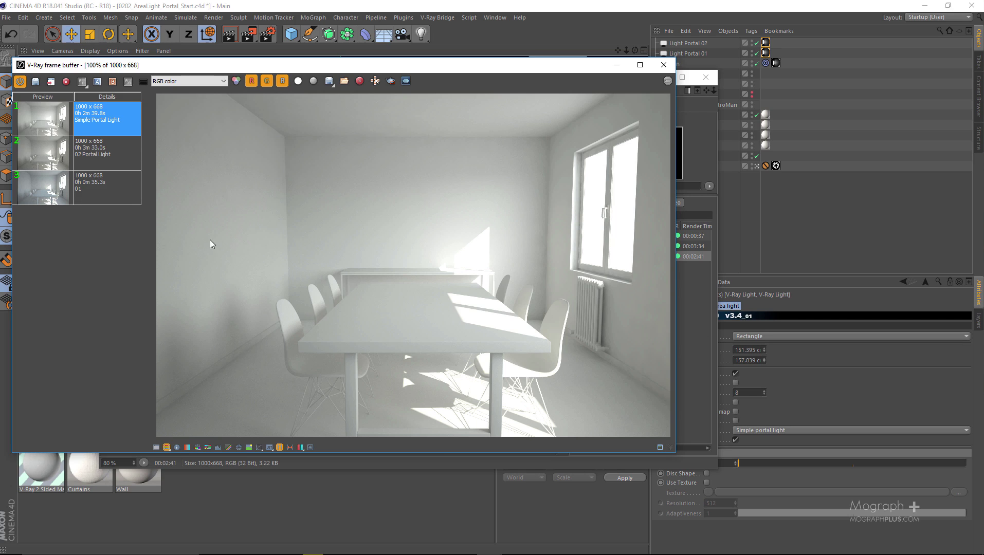
left_click(98, 198)
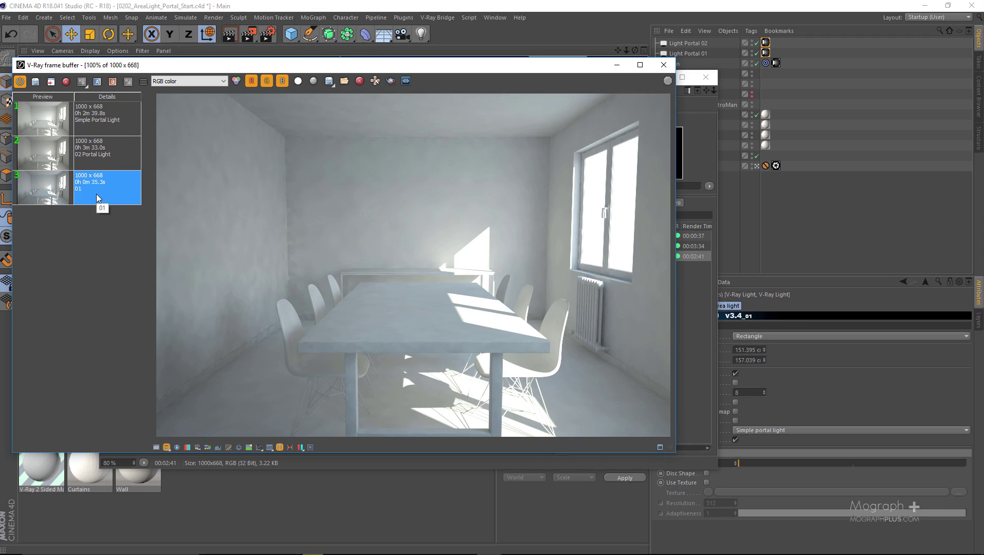
left_click(91, 112)
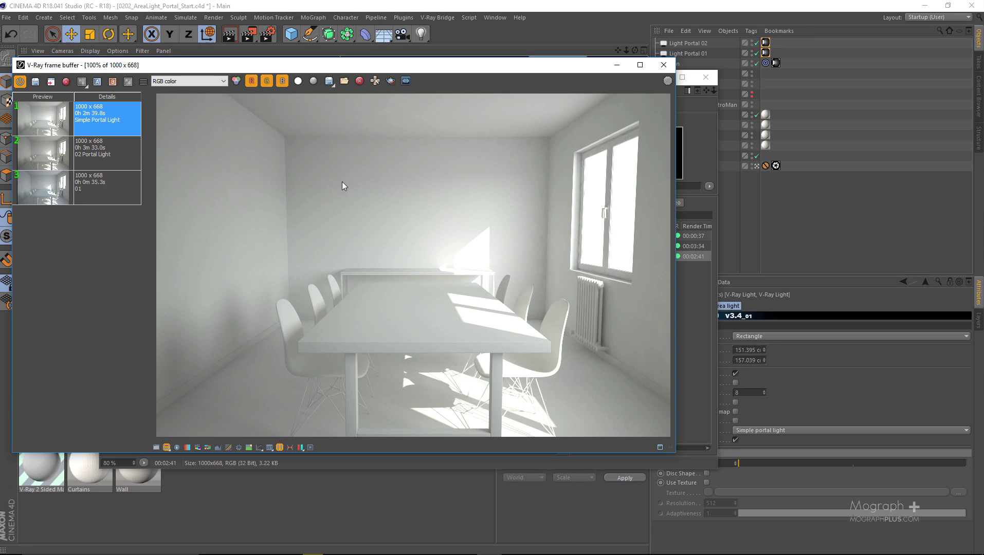
Examine the window frame and surrounding wall up close in the Simple Portal Light render for shading quality.
scroll(390, 179, "up", 2)
scroll(400, 189, "down", 2)
scroll(368, 176, "up", 4)
scroll(403, 185, "down", 4)
scroll(570, 213, "up", 4)
middle_click_drag(600, 213, 376, 292)
scroll(376, 292, "down", 2)
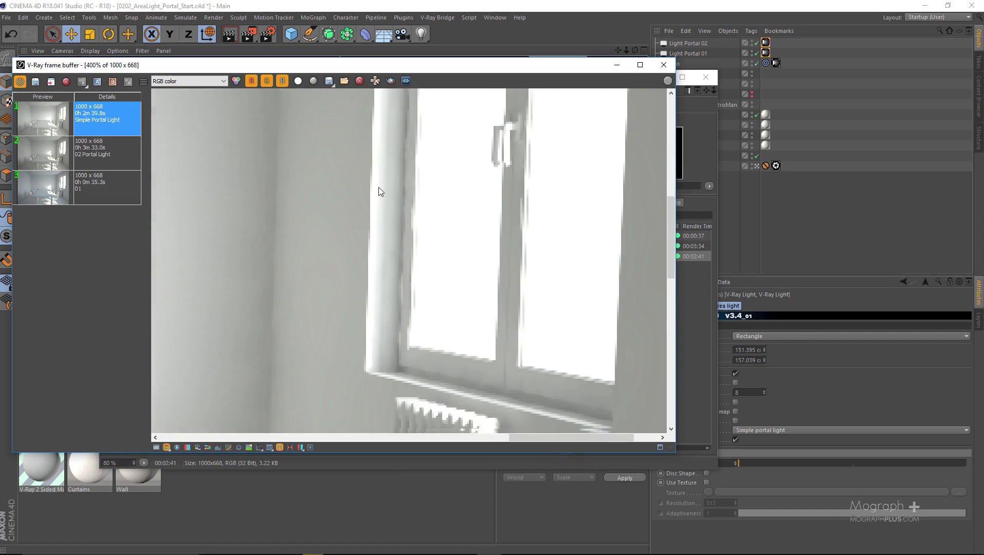
scroll(411, 258, "up", 4)
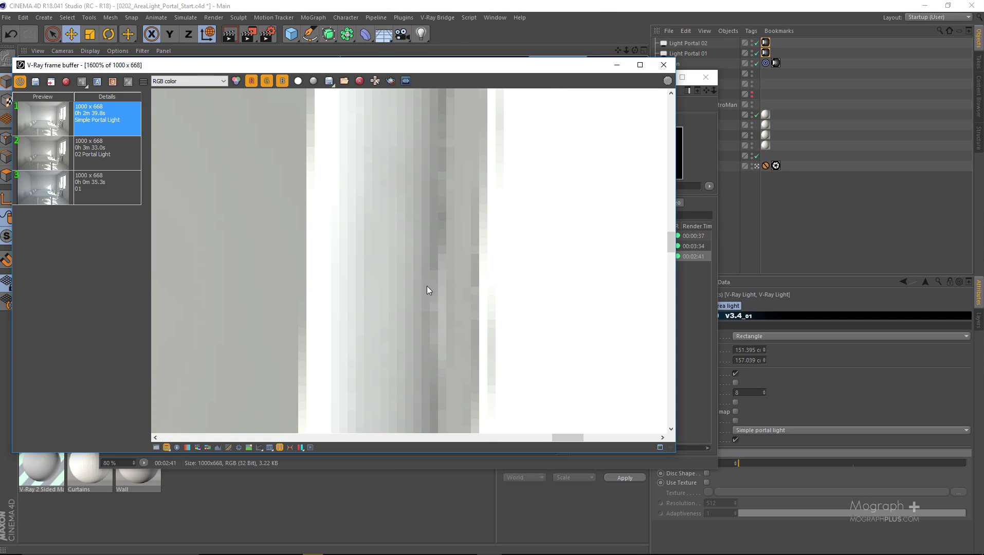
scroll(427, 290, "down", 1)
scroll(423, 275, "down", 2)
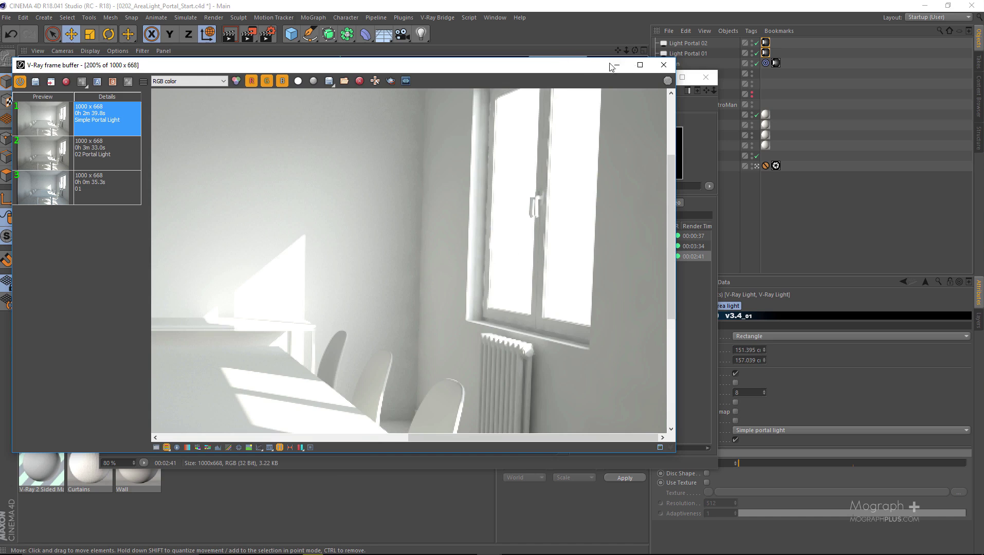
Close the frame buffer and review the V-Ray Antialiasing and DMC Sampler render settings, including the antialiasing filter and bucket sampler.
left_click(664, 65)
left_click(268, 34)
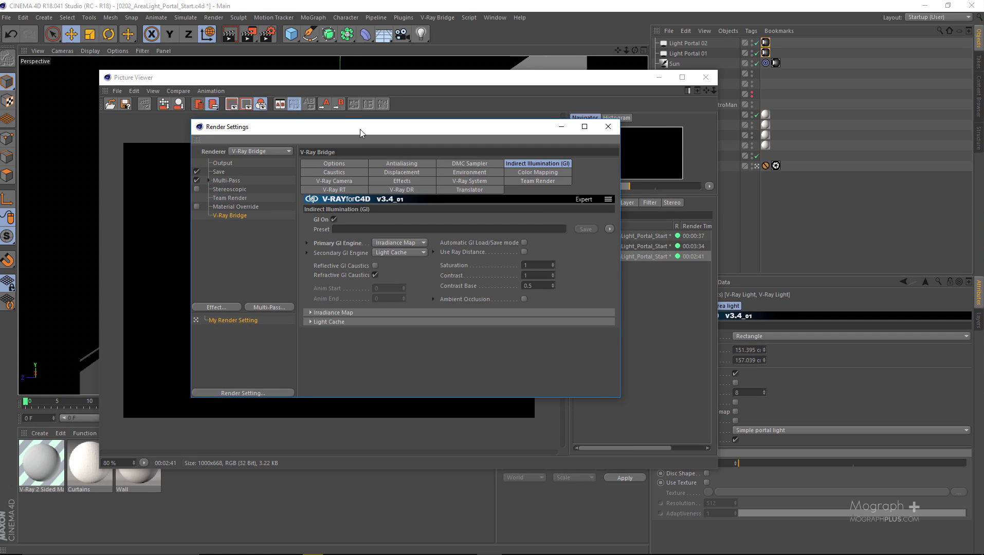
left_click(340, 165)
left_click(404, 166)
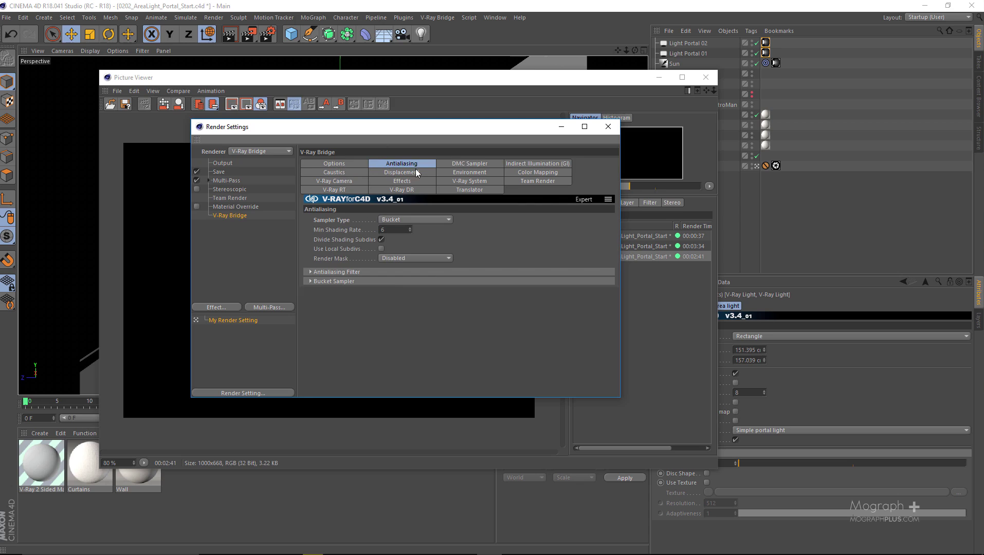
left_click(373, 273)
left_click(367, 335)
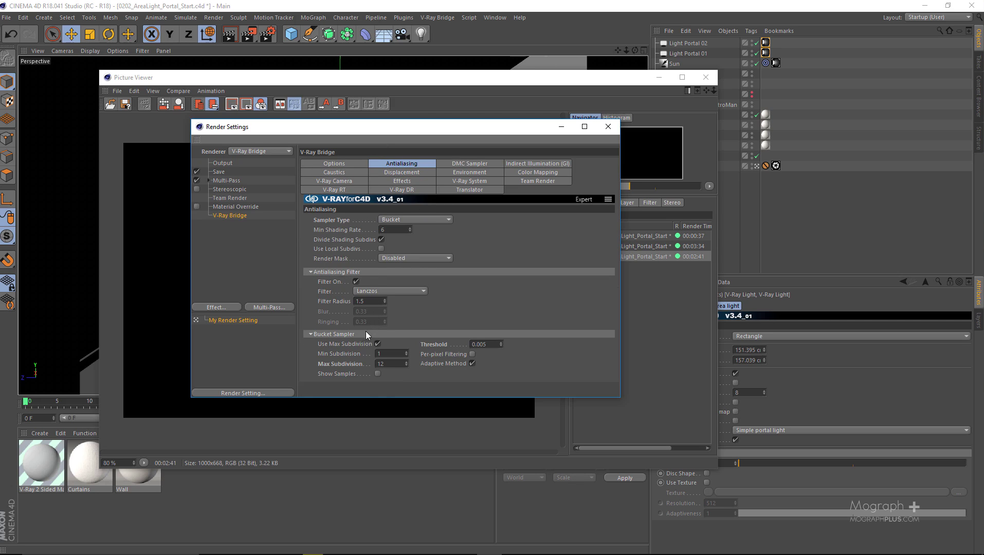
left_click(400, 365)
left_click(456, 164)
left_click(429, 165)
left_click(458, 164)
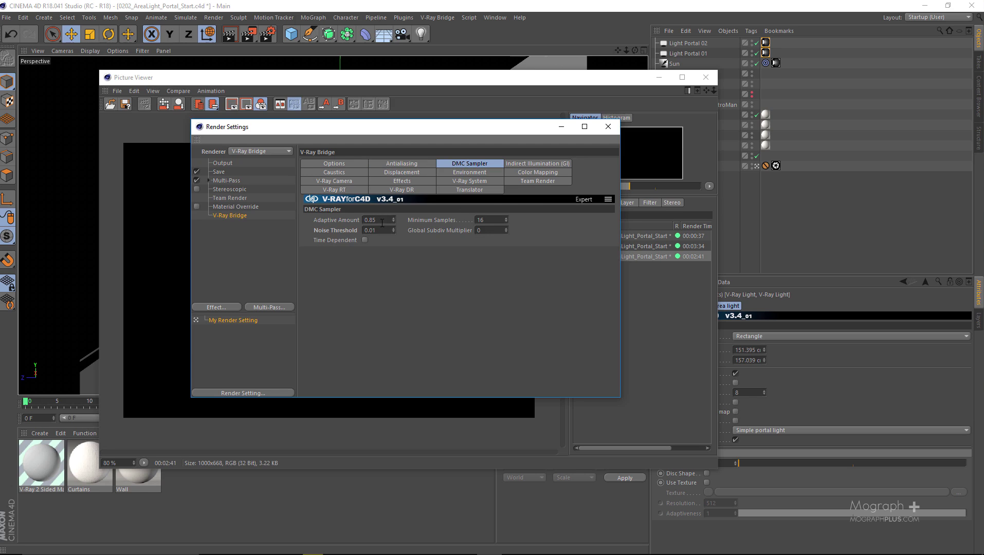
Set the irradiance map's Hemispheric Subdivision to 80 and Interpolated Samples to 25 in the indirect illumination settings.
left_click(532, 164)
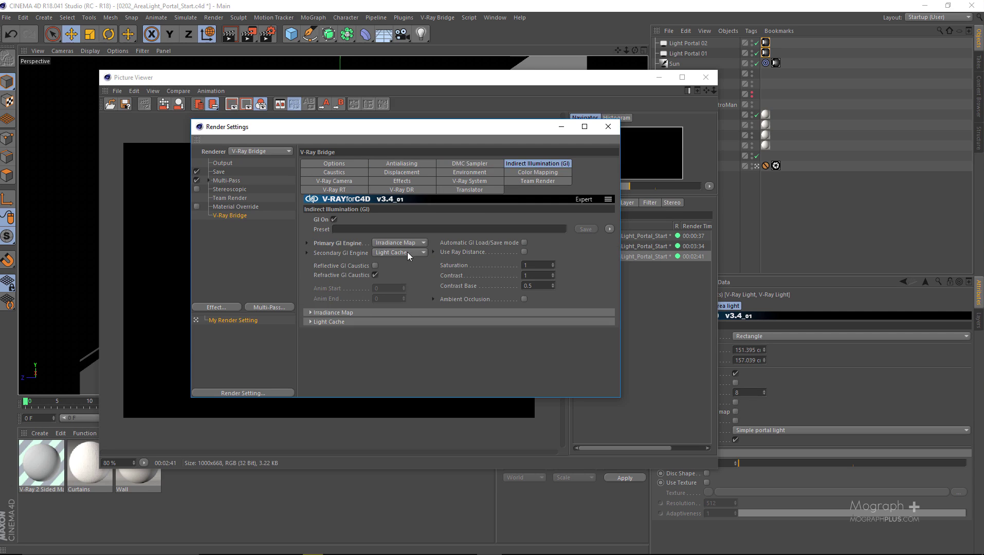
scroll(354, 344, "down", 3)
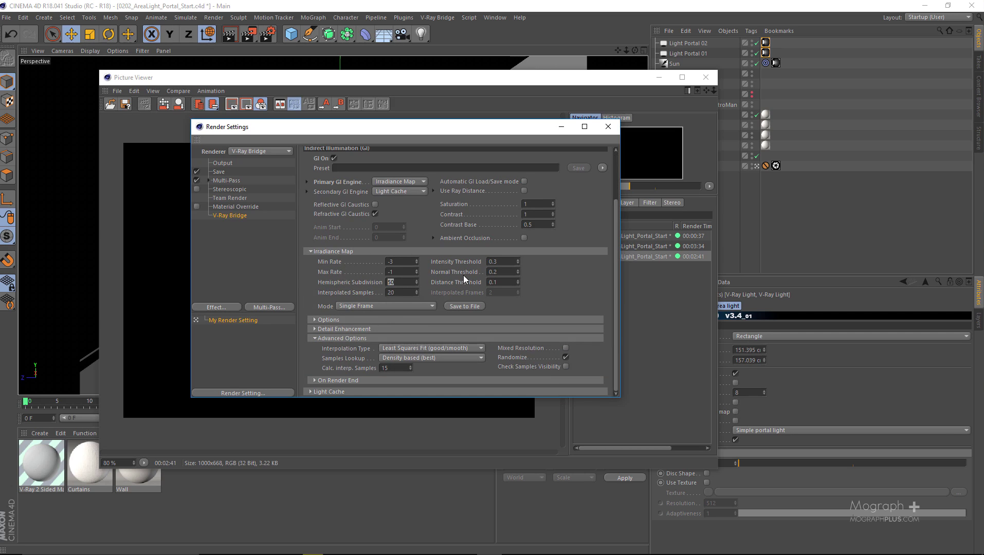
type("80")
key("Tab")
type("25")
key("Return")
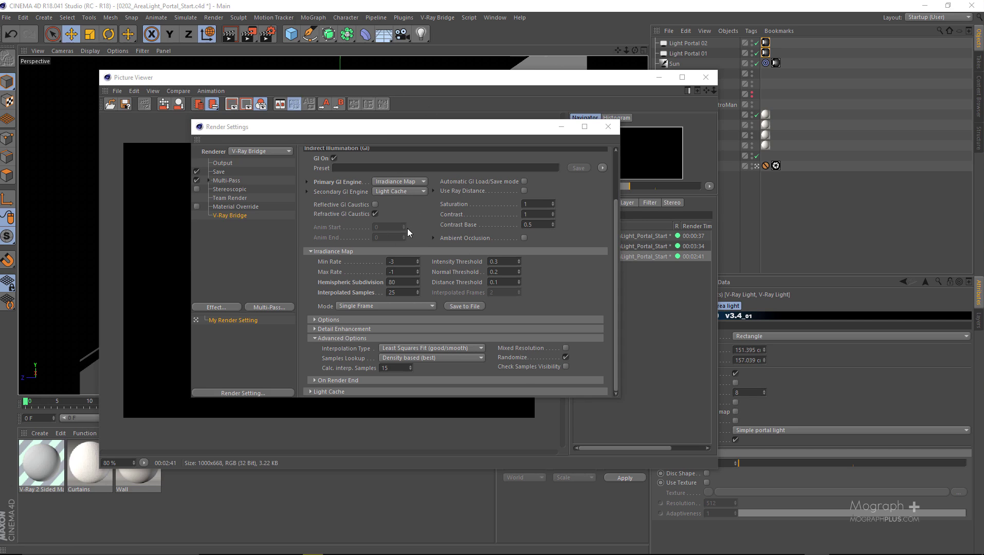
Enable Check Samples Visibility for the irradiance map, then move the render settings aside and close the Picture Viewer.
left_click(542, 369)
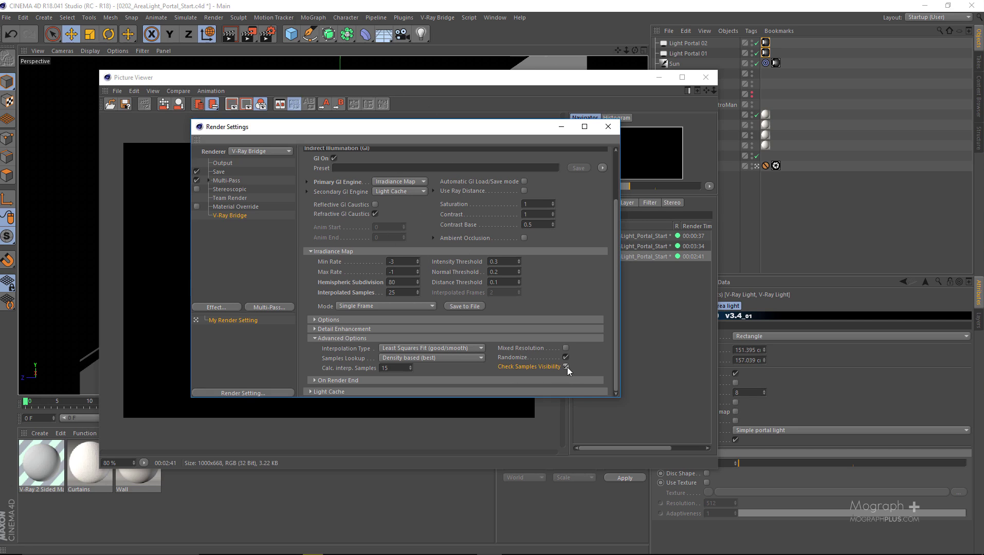
left_click_drag(470, 139, 718, 316)
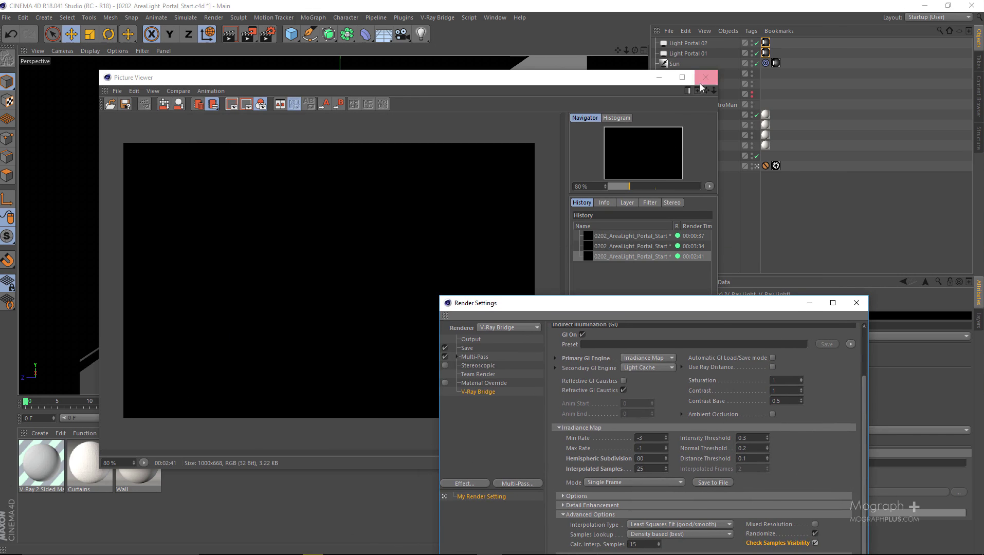
left_click(706, 77)
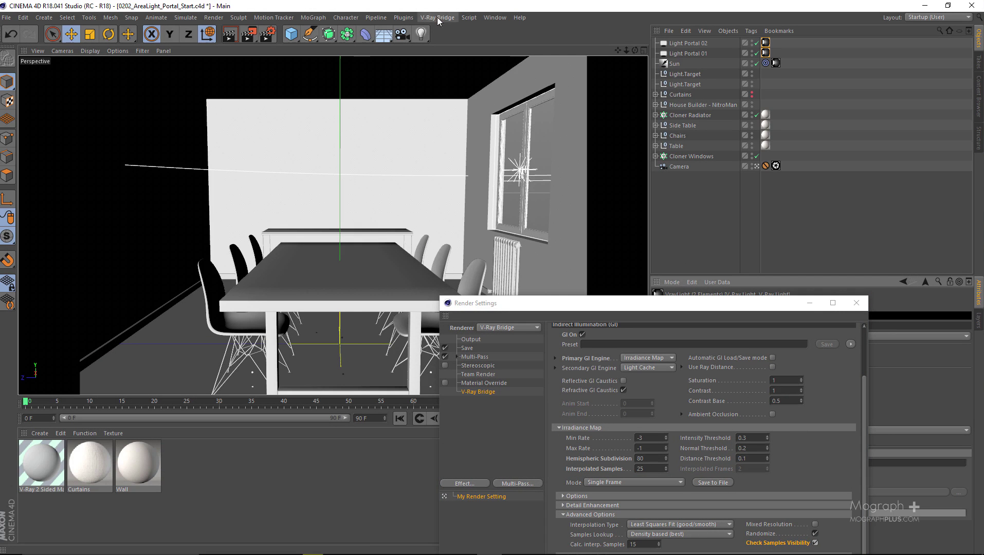
Reopen the V-Ray frame buffer and inspect the edge of the window frame up close in the Simple Portal Light render.
left_click(495, 17)
mouse_move(449, 19)
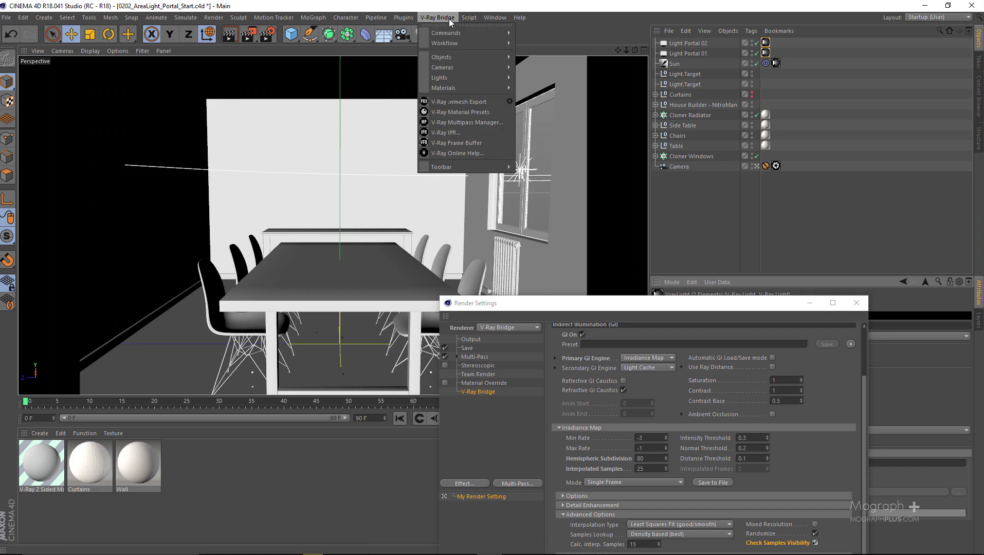
left_click(489, 146)
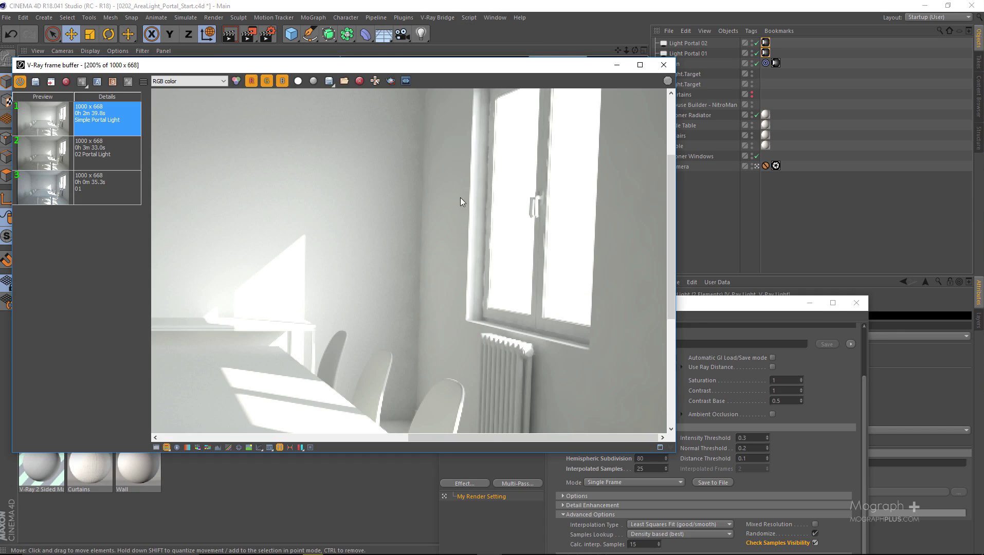
scroll(461, 198, "up", 4)
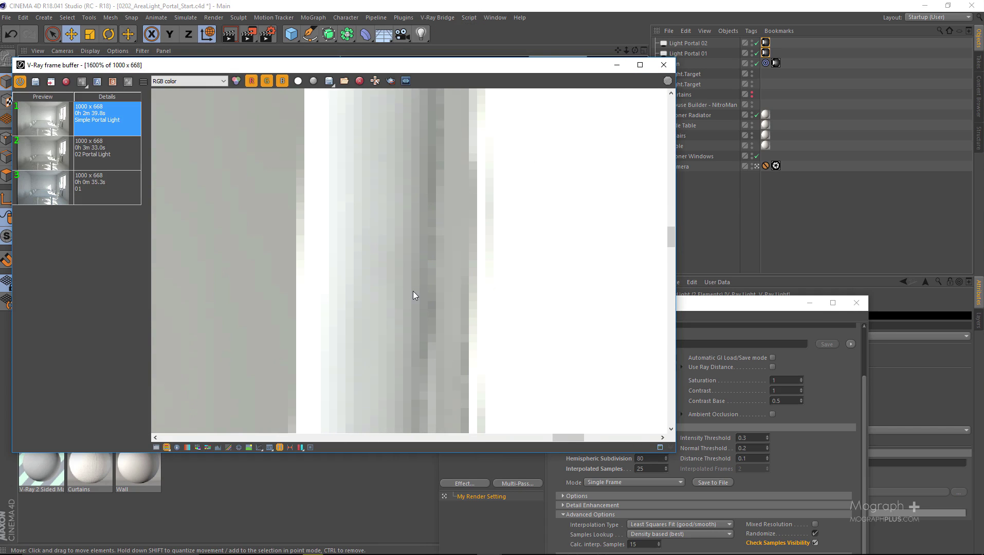
scroll(421, 314, "down", 1)
middle_click_drag(426, 349, 417, 239)
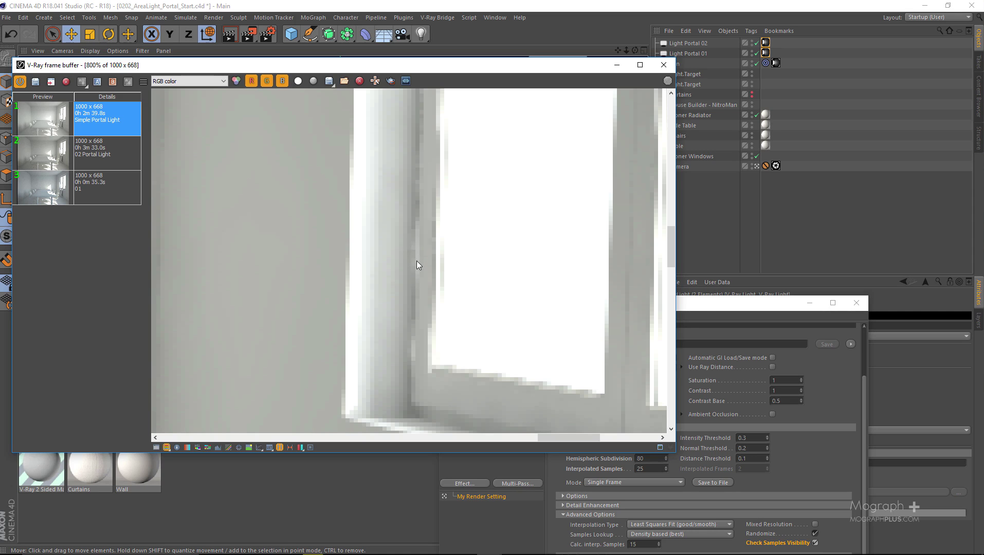
Review the irradiance map's Check Samples Visibility option against the render, then close the render settings and the frame buffer.
left_click_drag(686, 309, 541, 135)
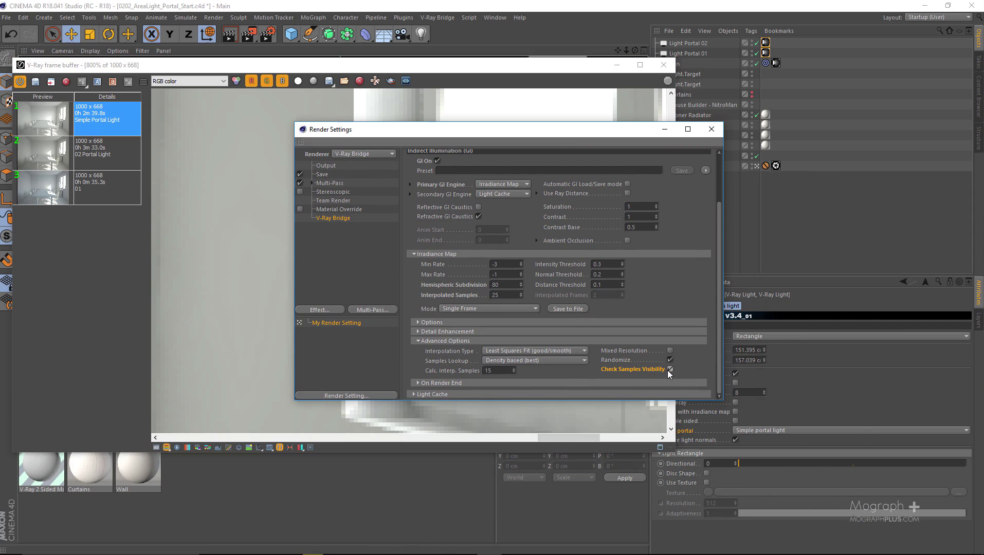
left_click(712, 129)
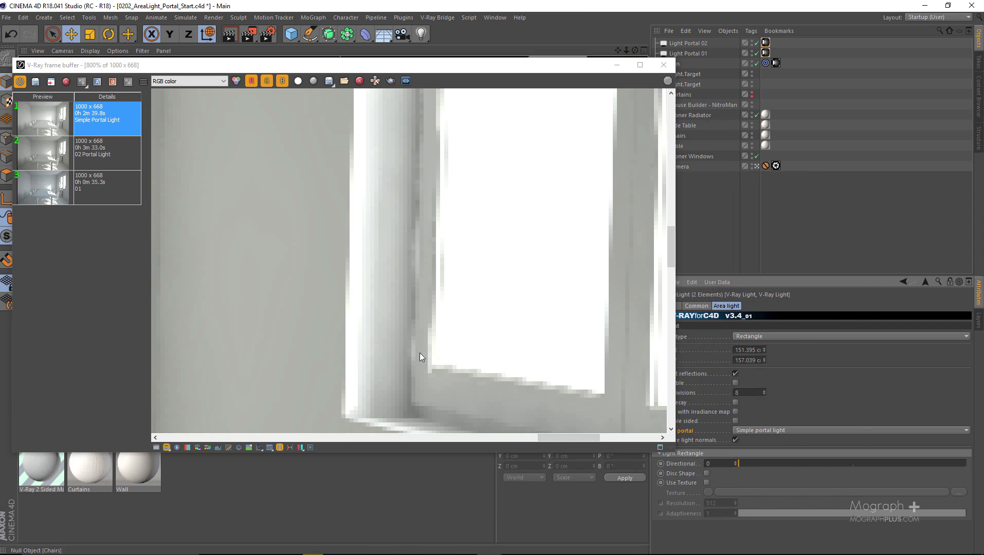
scroll(418, 252, "down", 2)
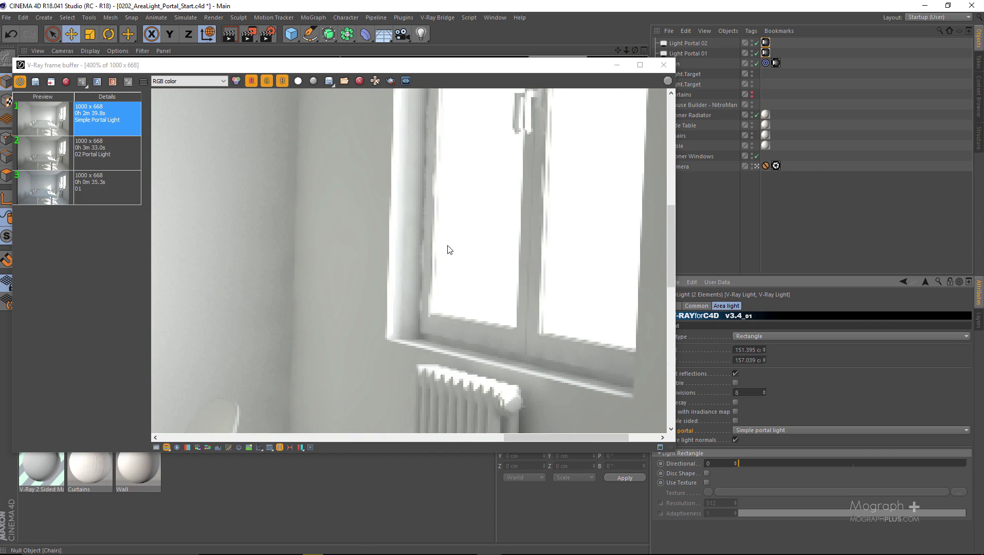
scroll(457, 202, "down", 2)
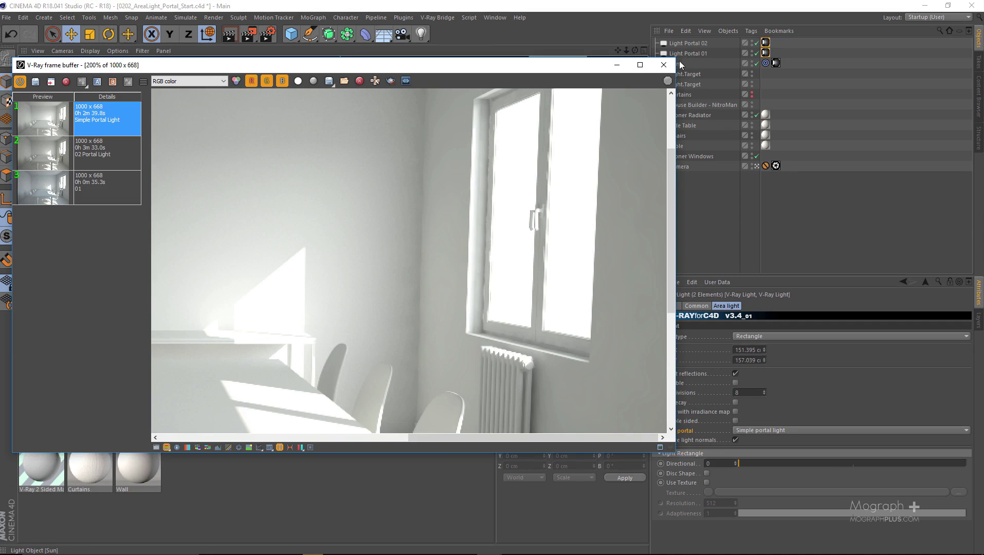
left_click(663, 65)
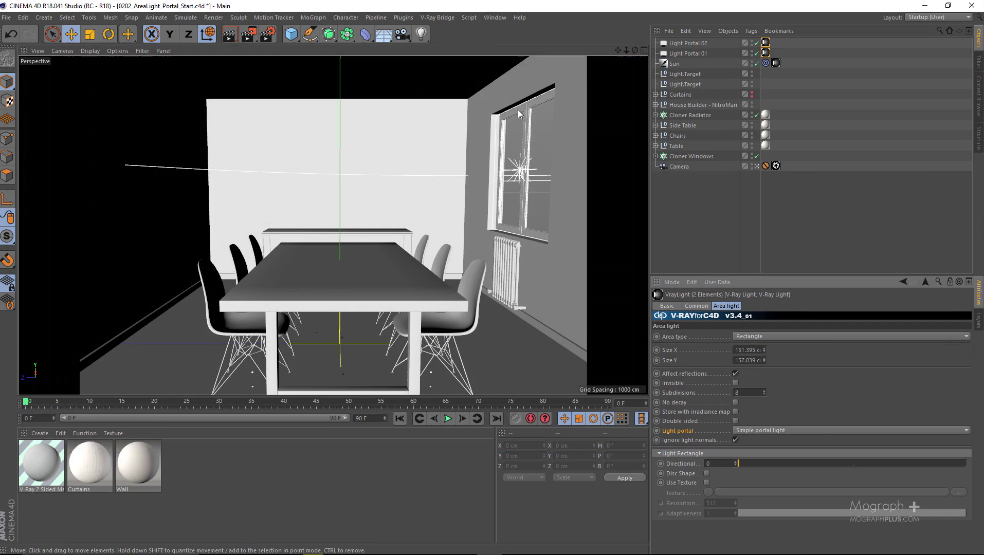
Set the light cache Subdivision to 1200 in the V-Ray indirect illumination render settings.
left_click(268, 33)
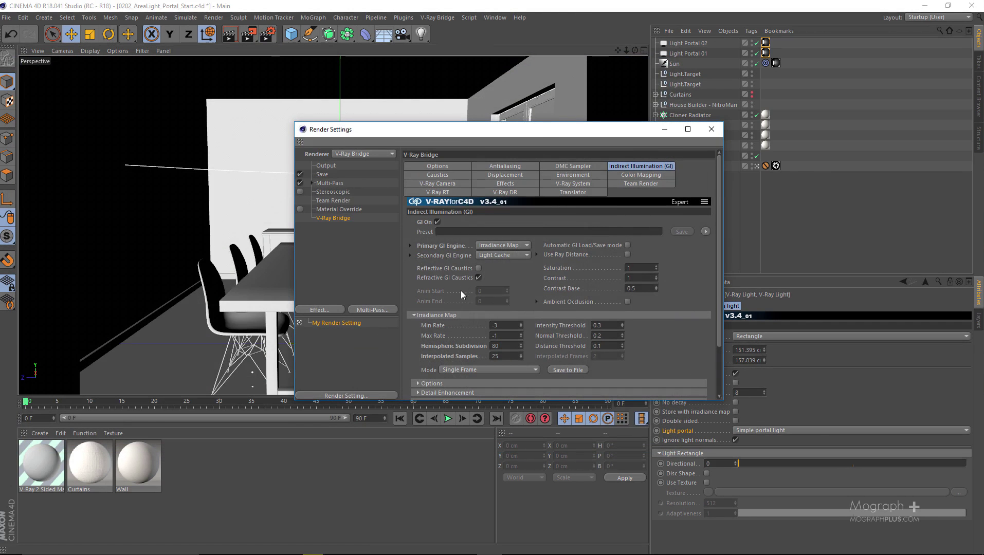
scroll(461, 291, "down", 3)
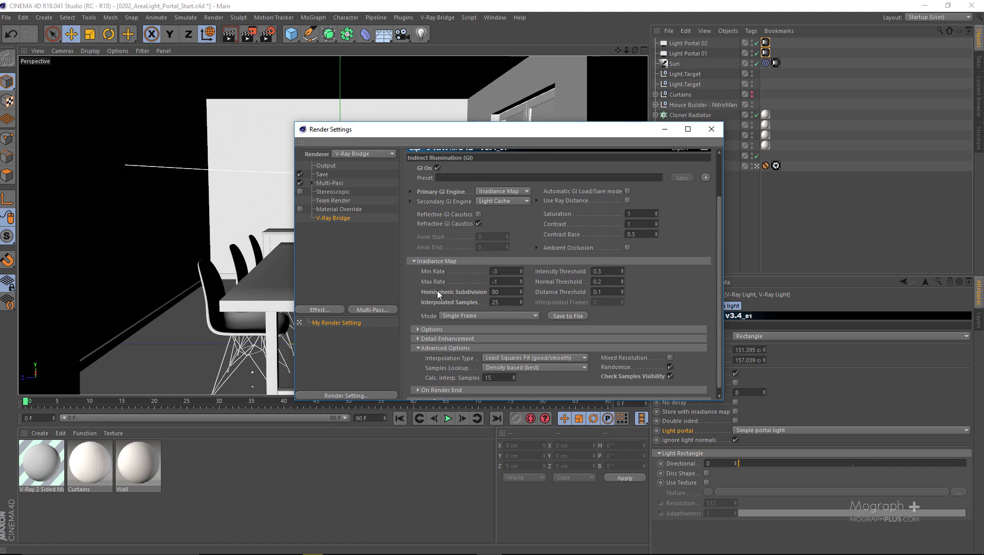
scroll(443, 268, "up", 3)
left_click(440, 317)
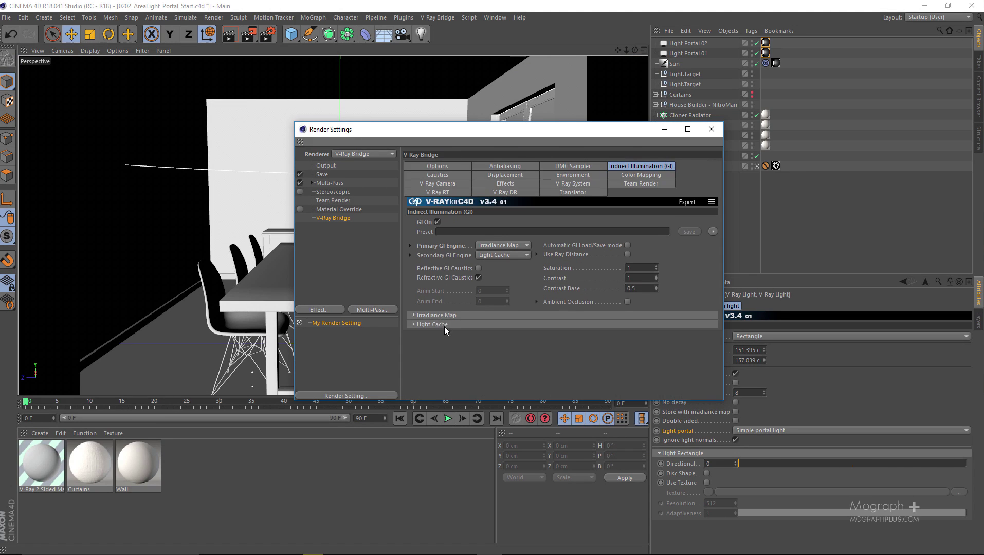
left_click(445, 326)
scroll(448, 346, "down", 2)
left_click(499, 306)
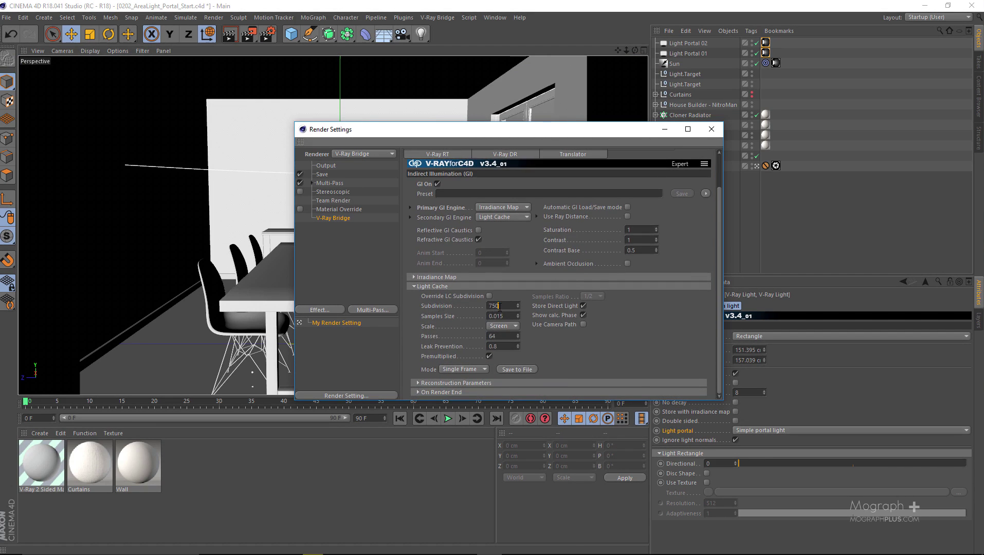
type("1200")
key("Return")
scroll(537, 248, "up", 2)
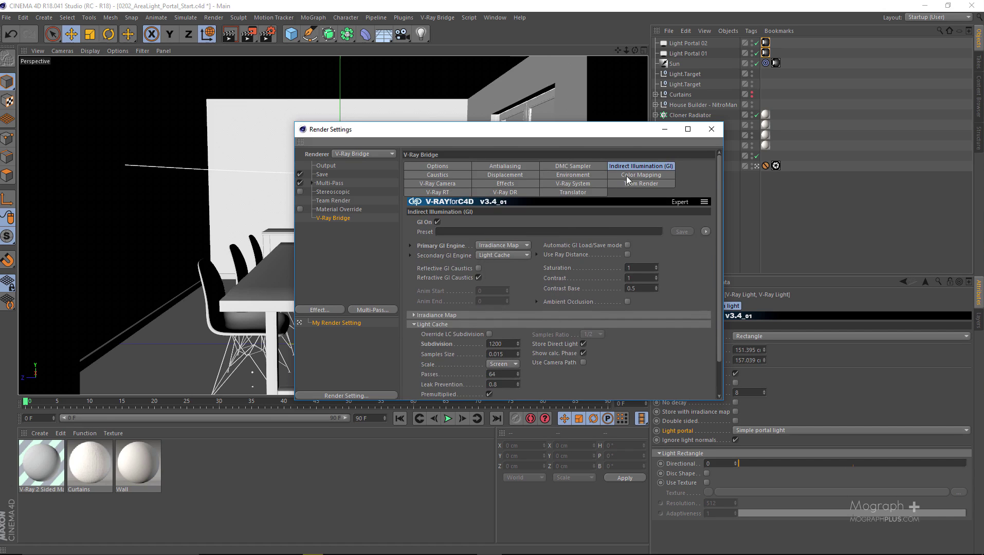
Review the V-Ray color mapping settings, including the available mapping types and the Reinhard burn value.
left_click(627, 176)
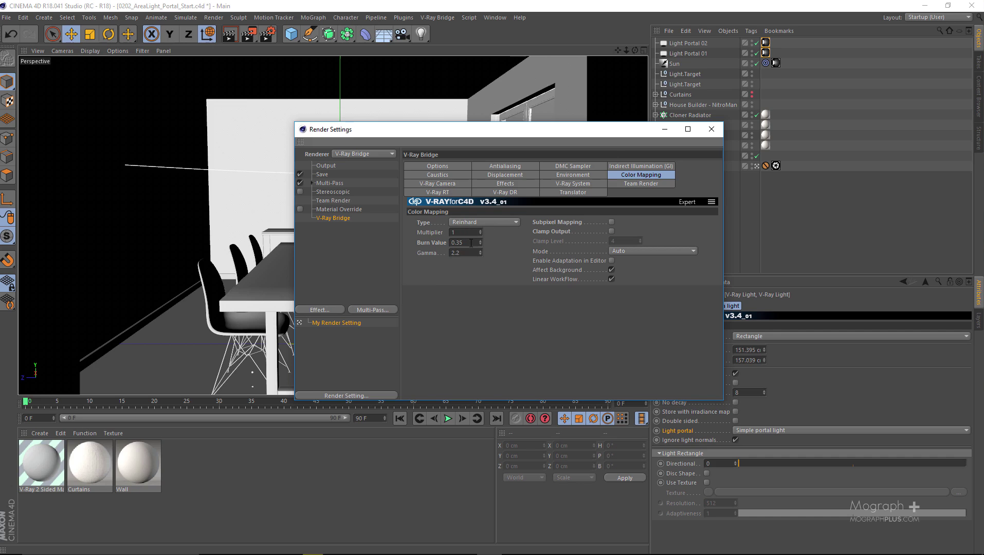
key("Return")
left_click(478, 221)
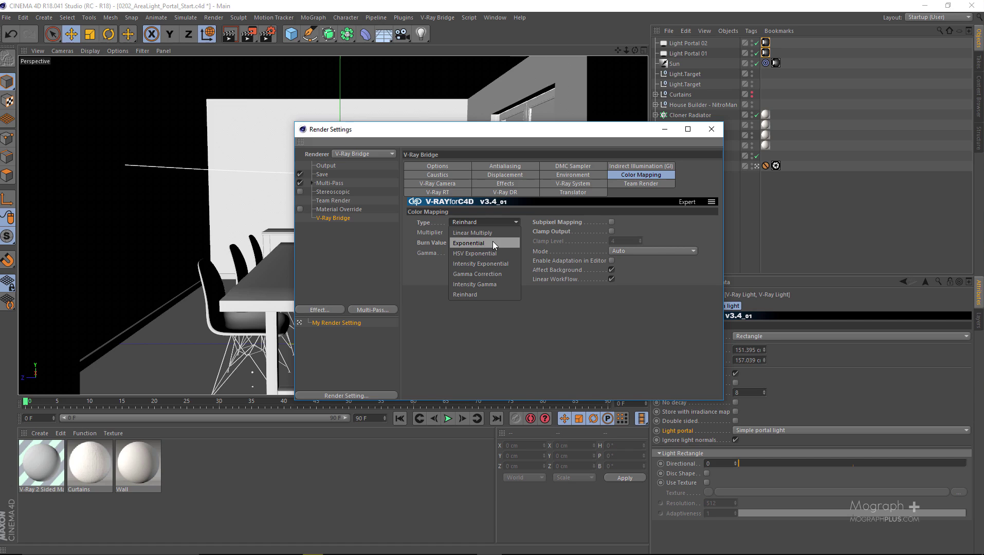
left_click(420, 270)
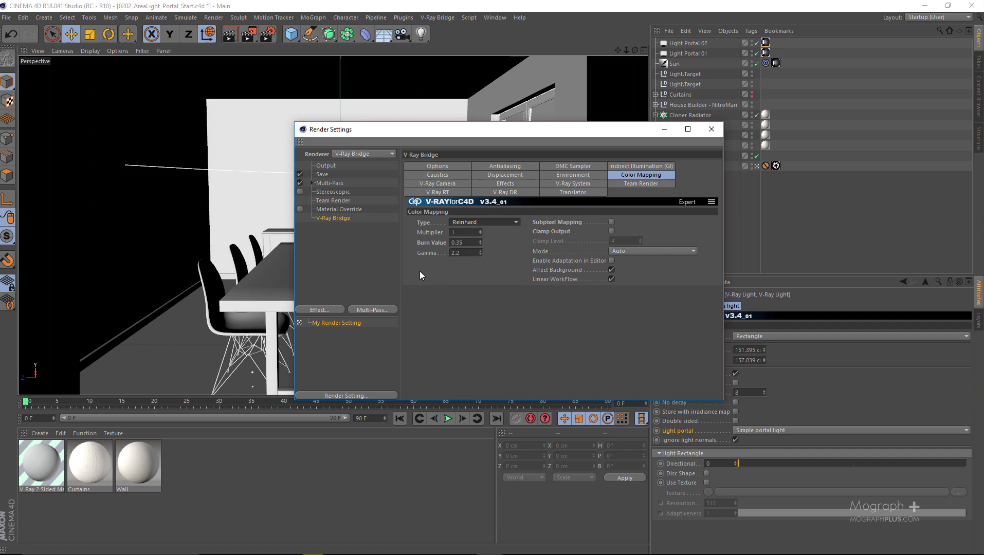
left_click(471, 243)
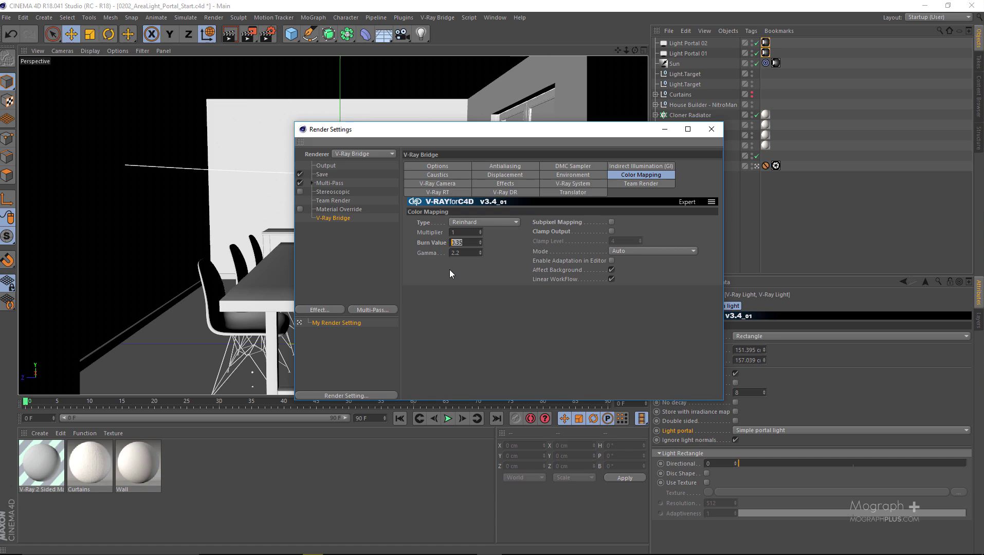
Set the output width to 1600 pixels with the ratio locked, and render the scene to the Picture Viewer.
left_click(332, 168)
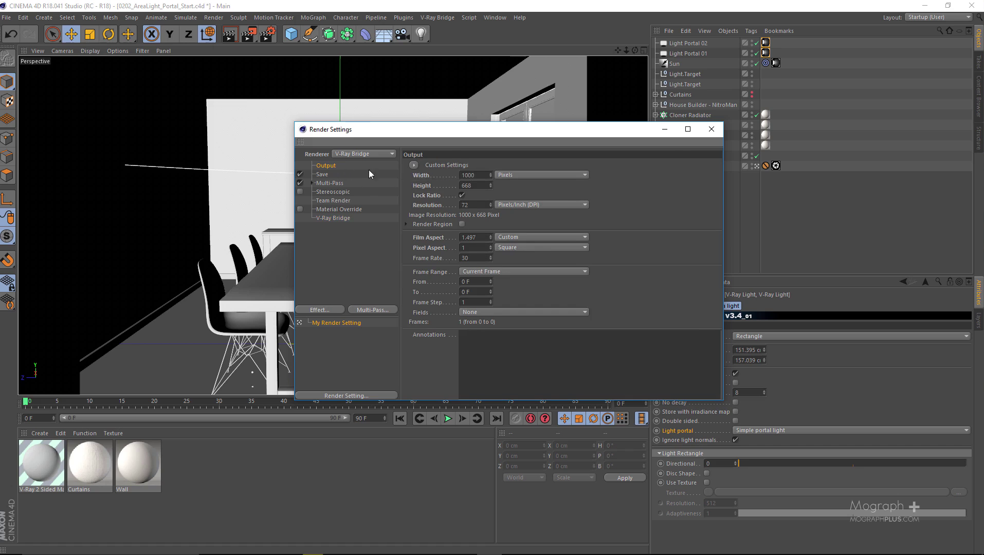
left_click(470, 175)
type("1600")
key("Return")
left_click(713, 130)
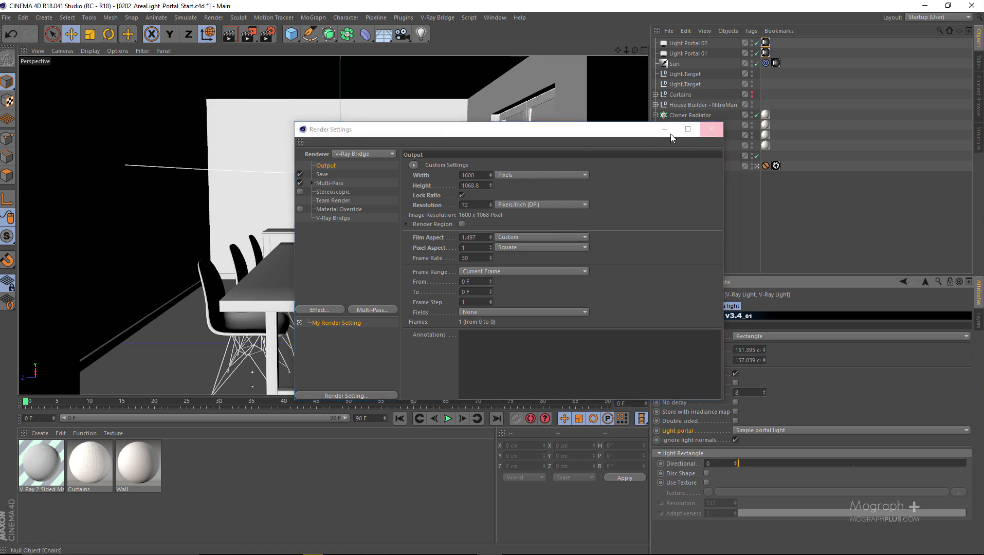
left_click(248, 37)
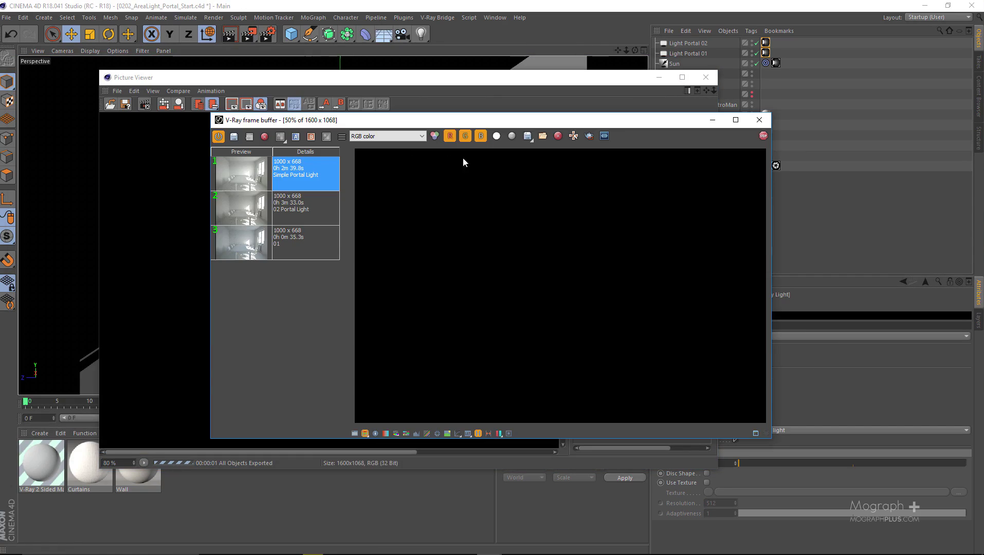
left_click_drag(510, 119, 430, 100)
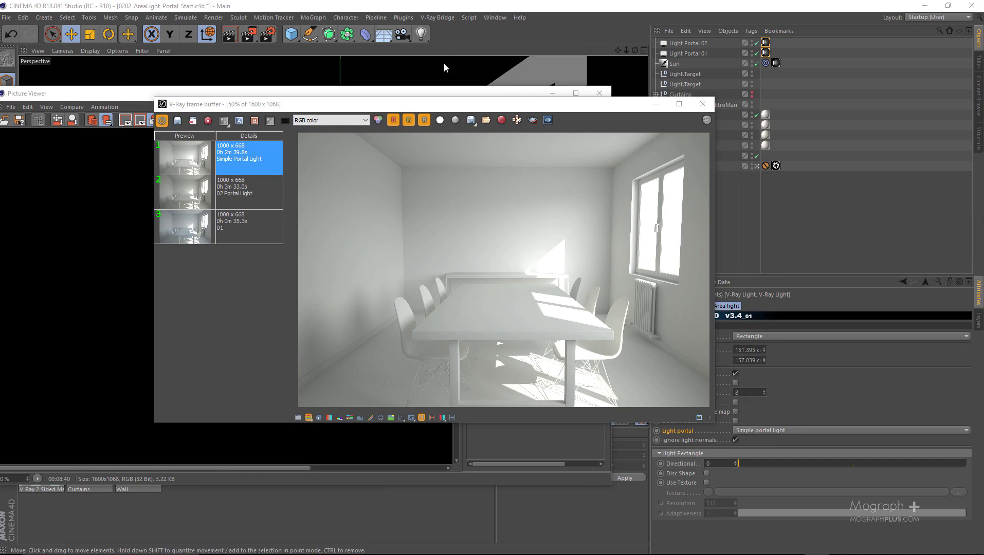
Review the Denoiser's mode, type and preset in the V-Ray Multipass Manager, then close the manager.
left_click(442, 19)
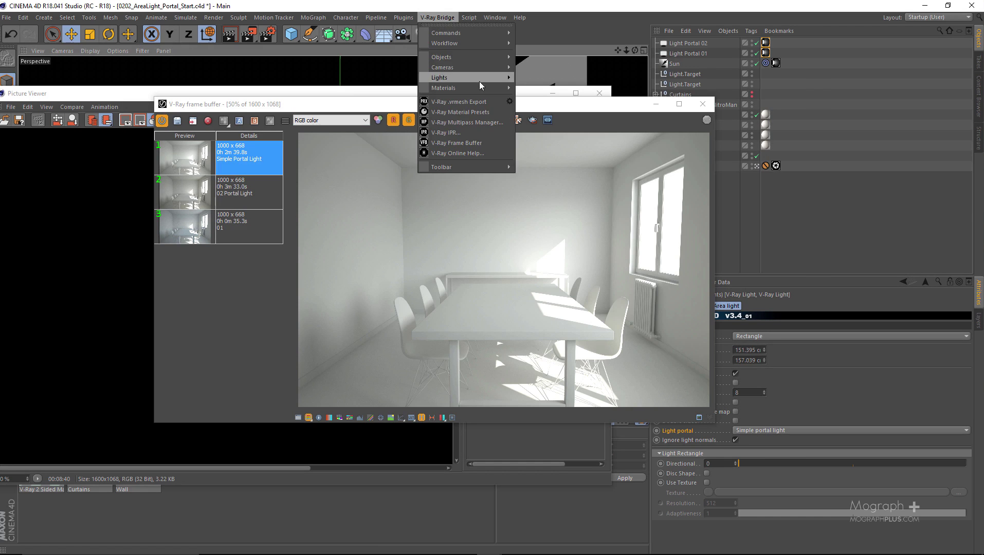
left_click(483, 123)
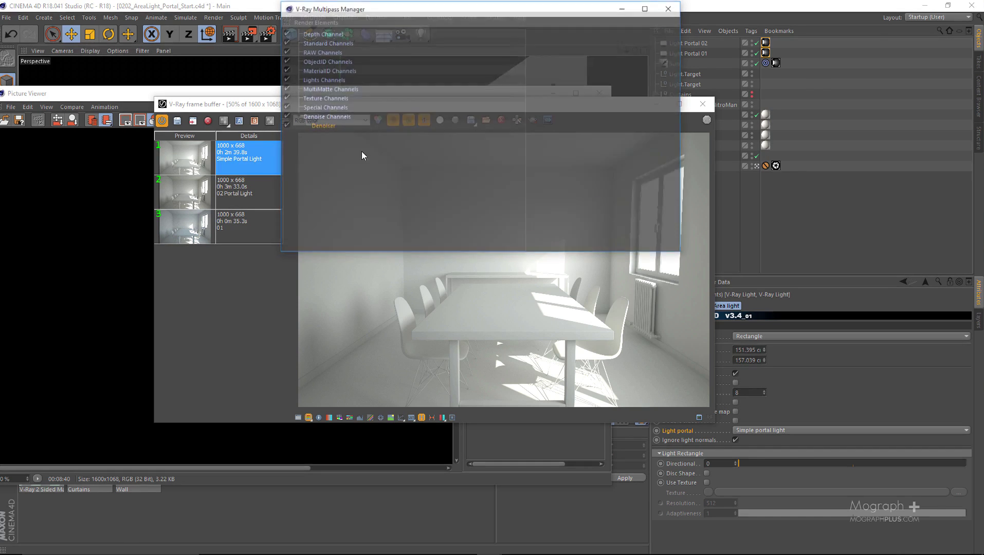
left_click(320, 126)
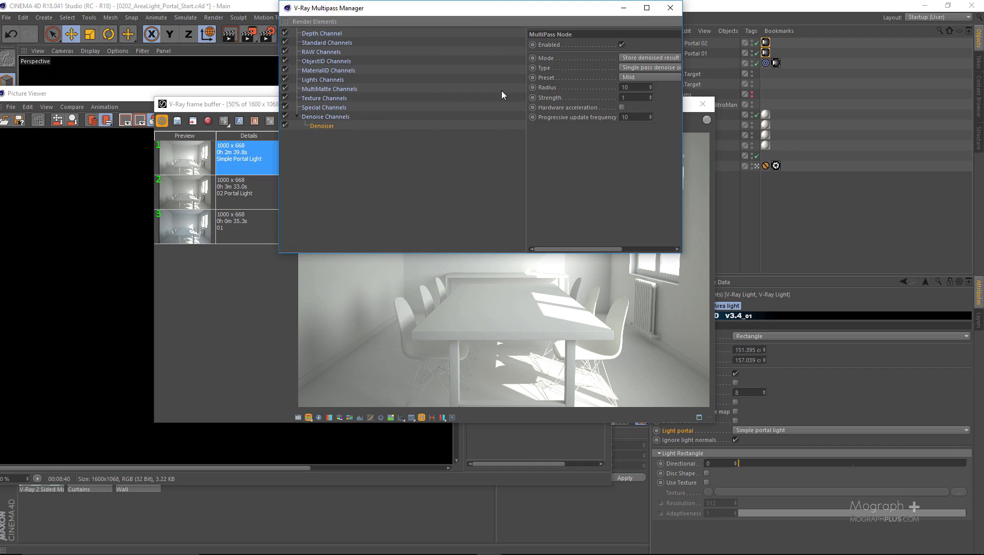
left_click_drag(527, 64, 410, 65)
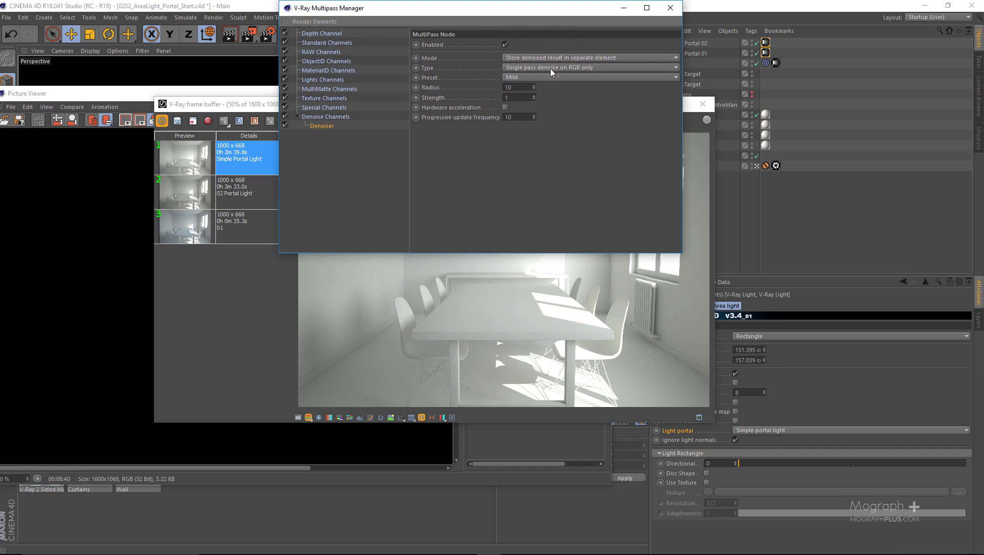
left_click(672, 9)
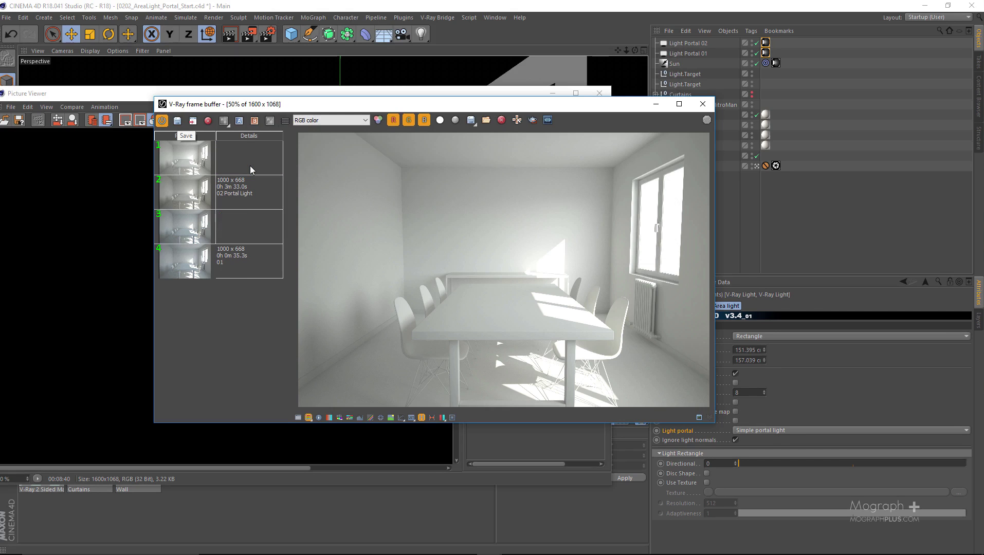
Save the new render to the frame buffer history and label it with the note "Final Render".
right_click(252, 161)
left_click(265, 168)
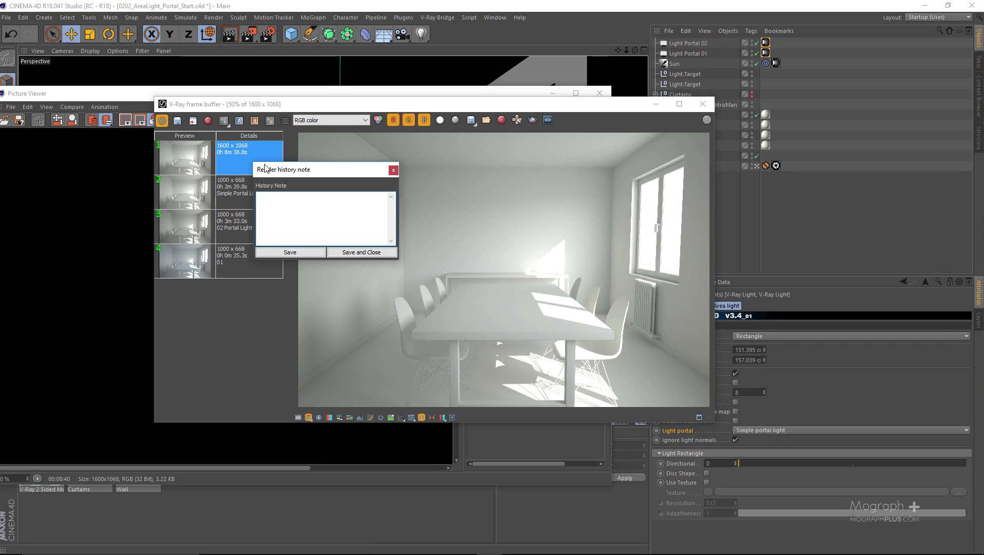
type("Final Render")
left_click(337, 252)
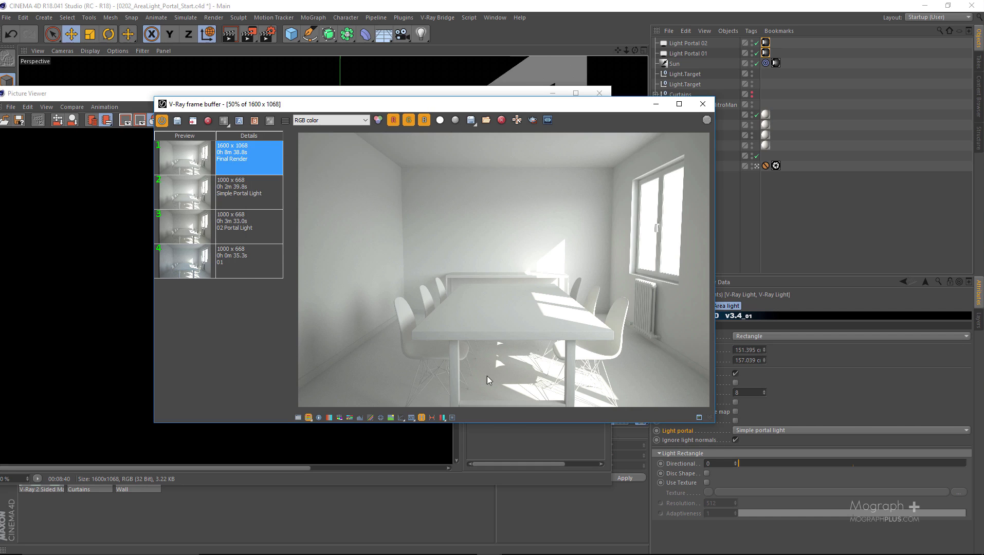
Hide the render history, view the final render at 100% in the maximized frame buffer, and switch the displayed channel.
left_click(425, 419)
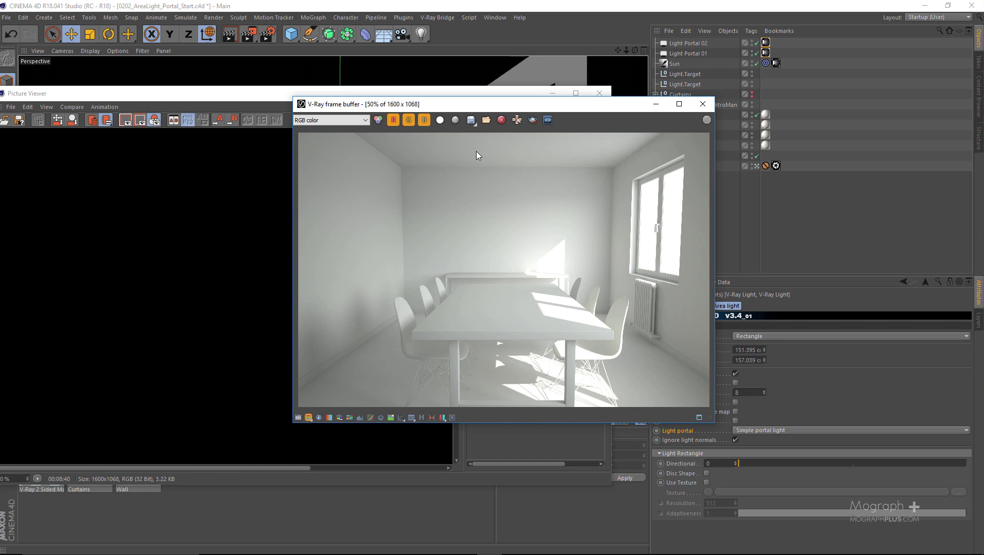
double_click(476, 103)
scroll(443, 279, "up", 2)
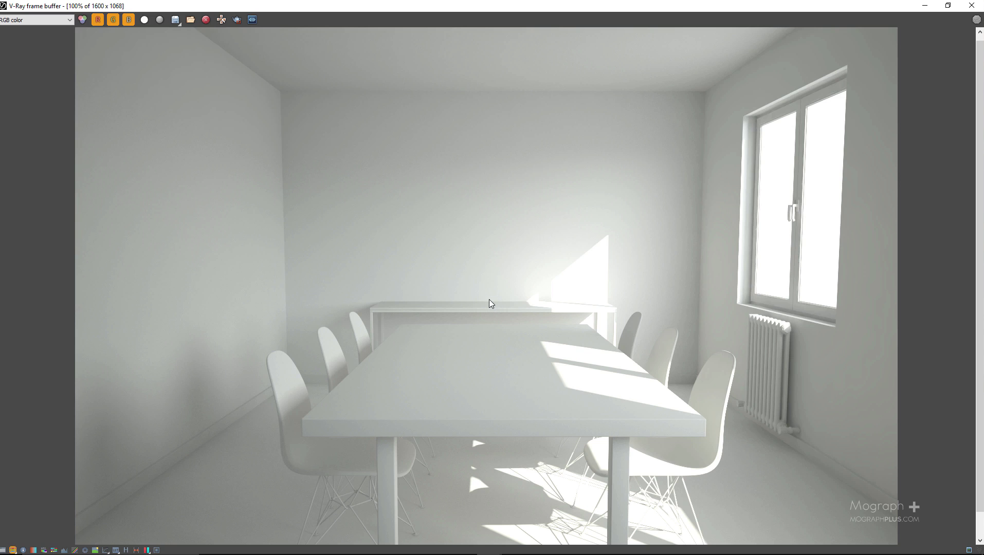
left_click(47, 24)
left_click(70, 57)
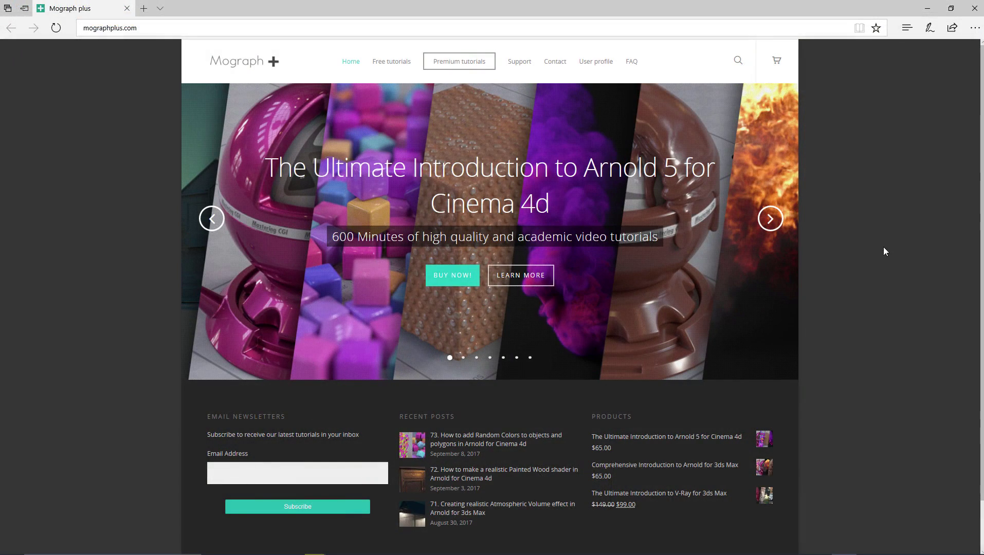
Browse through the premium tutorial slides on the Mograph plus website's home page in the web browser.
left_click(771, 223)
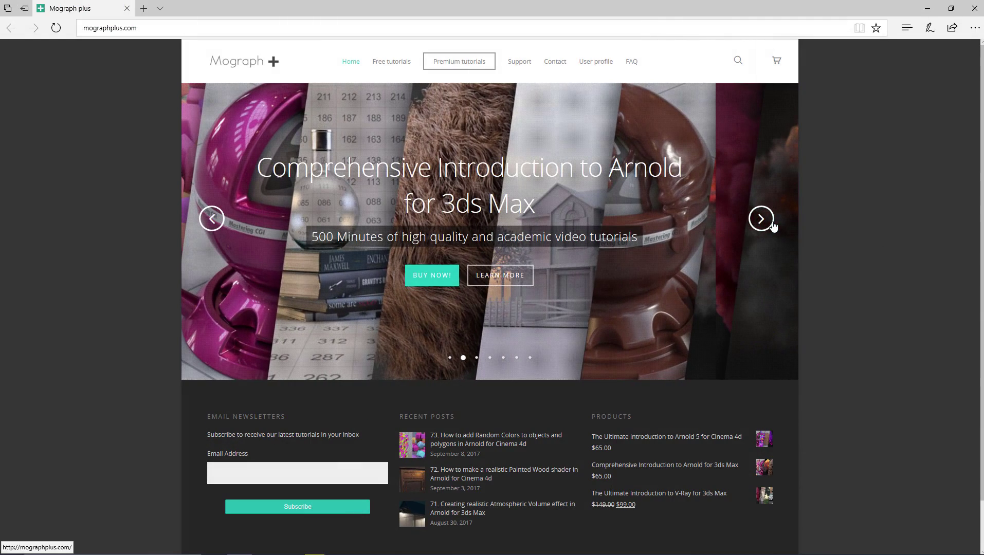
left_click(762, 219)
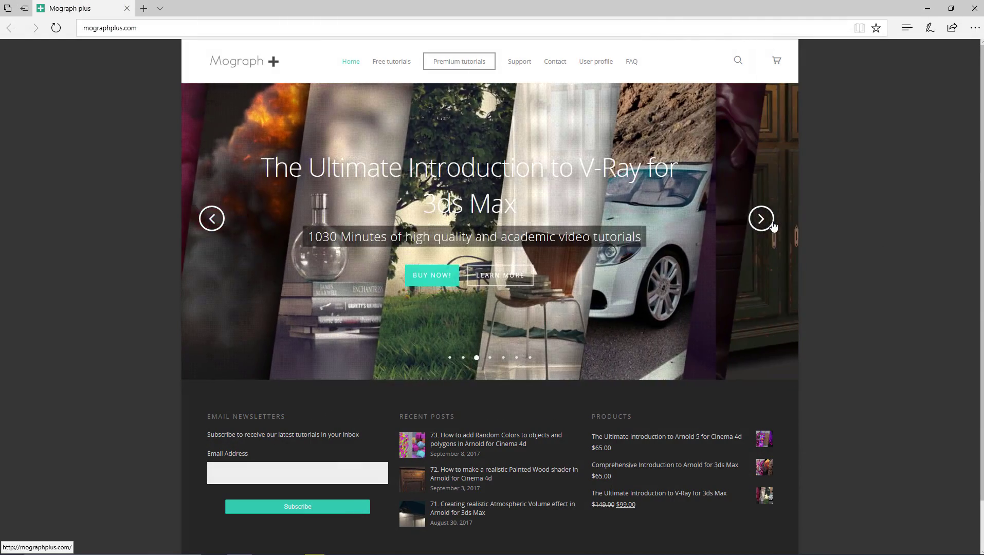
left_click(772, 223)
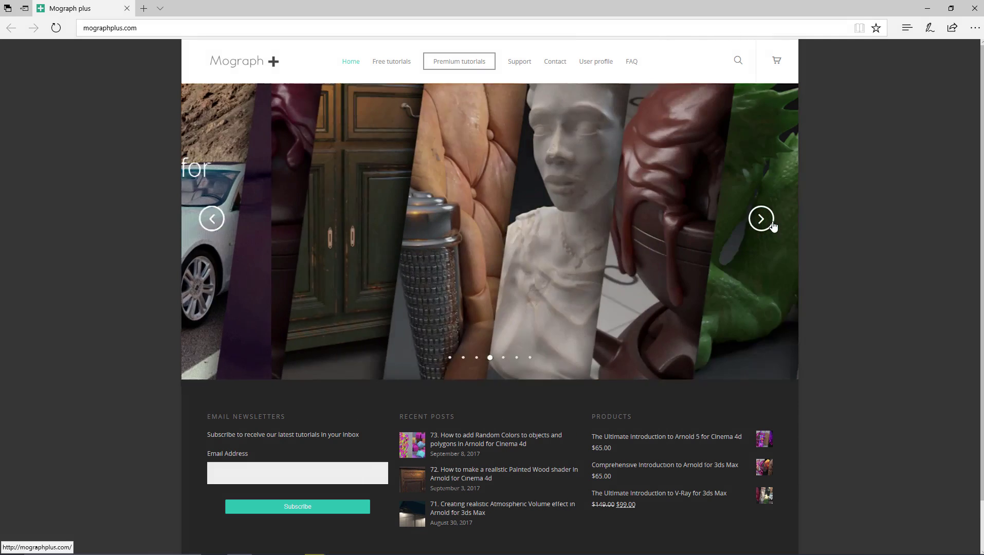